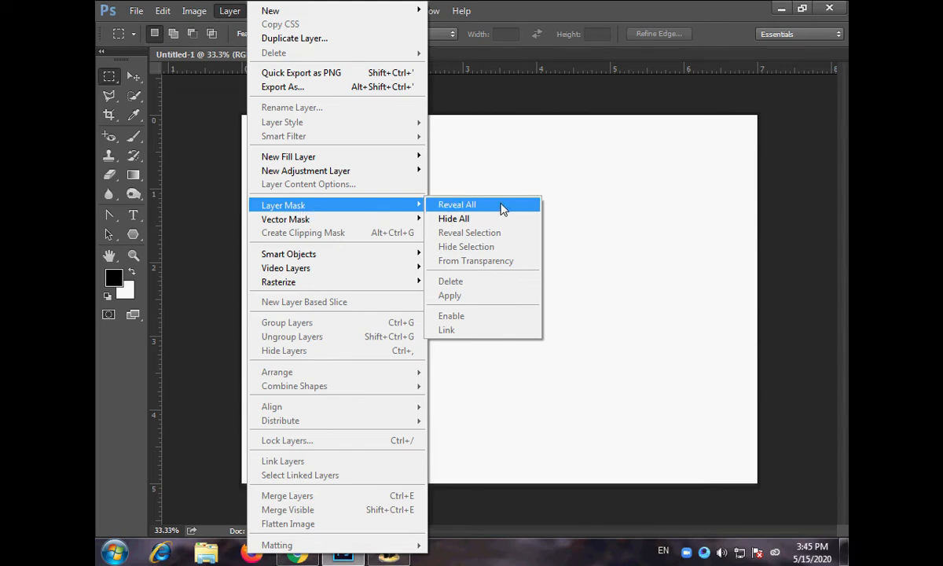
Open the image blue-mountains-famous-tourism-scenery-lijiang_1417-1143.jpg
click(550, 180)
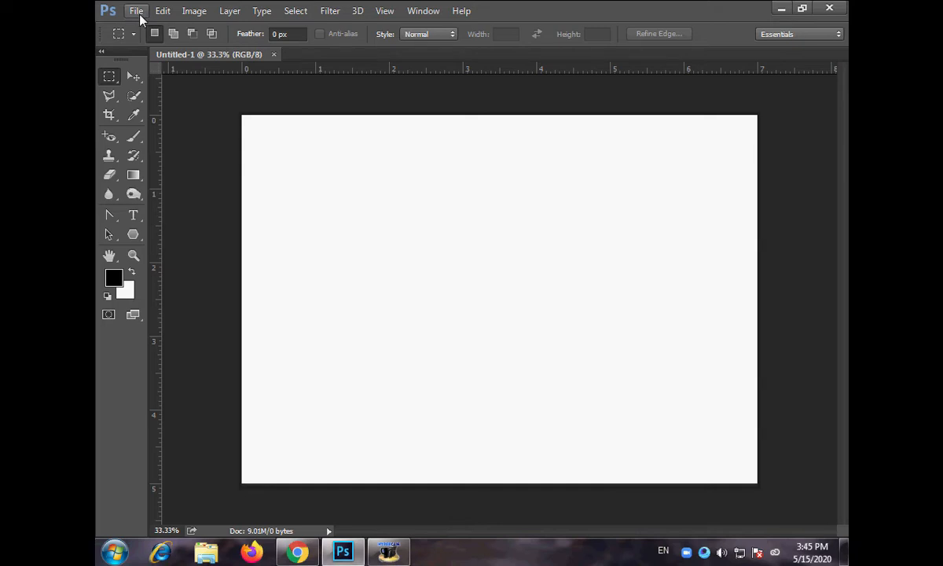
key(ctrl+o)
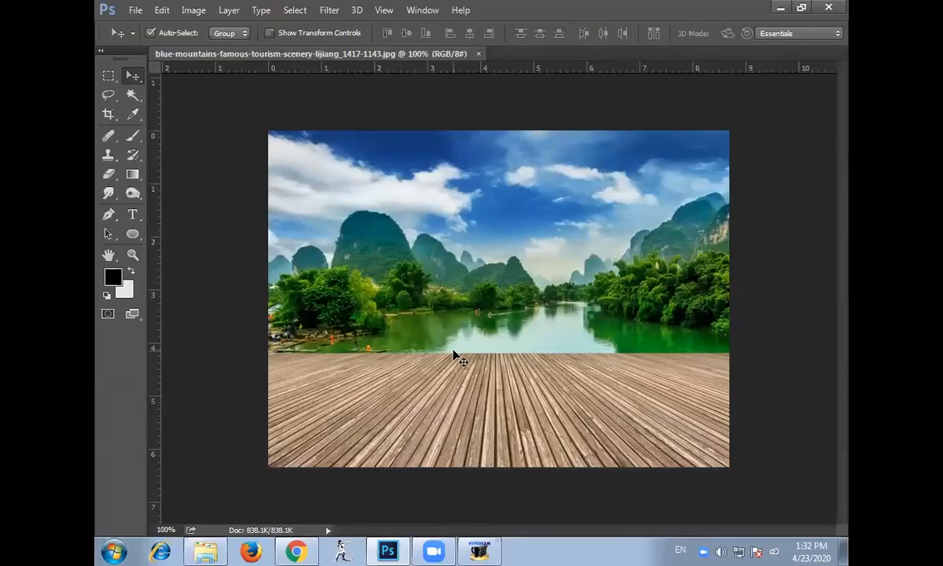
Place the pictures-of-beautiful-women image as a linked layer over the landscape and enlarge it to cover the whole canvas
click(135, 10)
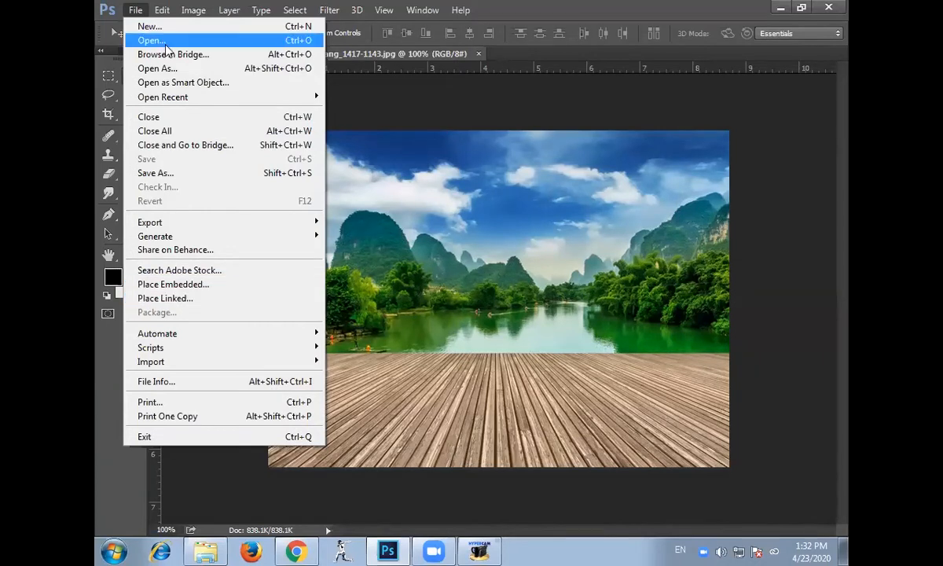
click(210, 300)
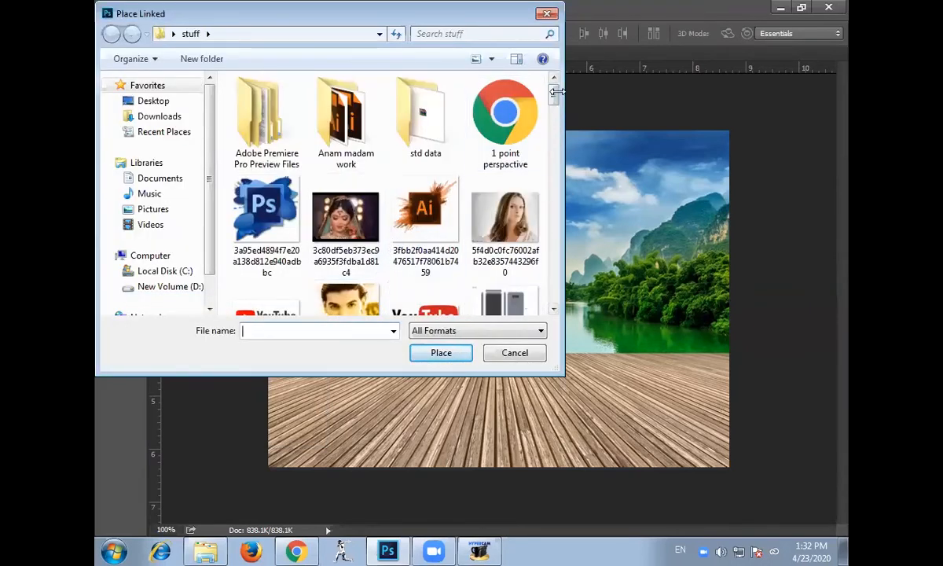
scroll(554, 149, down, 3)
scroll(552, 197, down, 10)
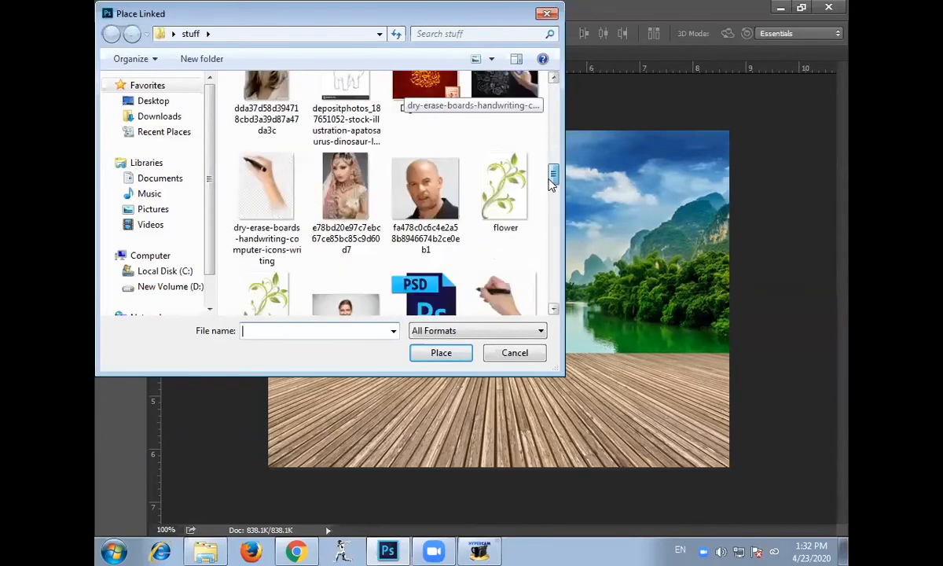
scroll(554, 212, down, 5)
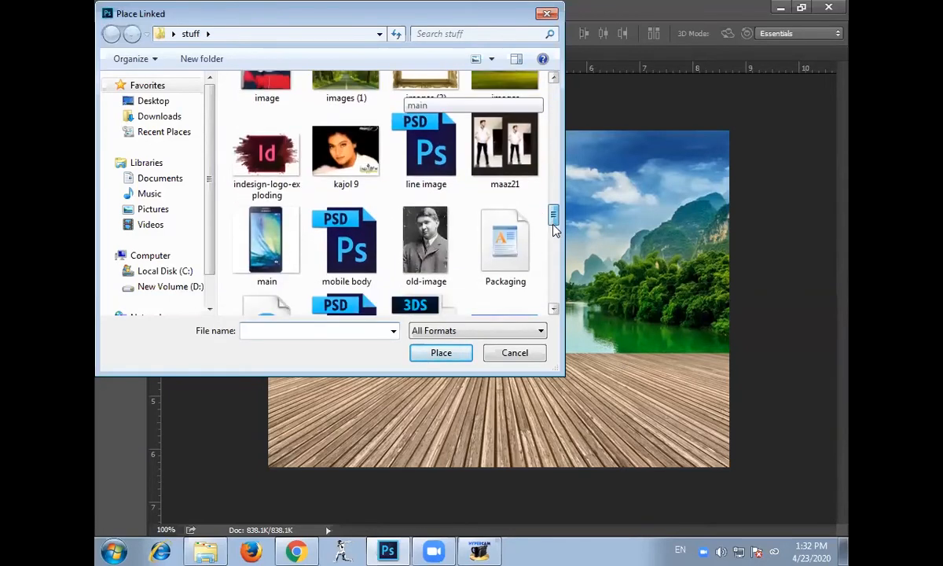
click(346, 212)
click(441, 353)
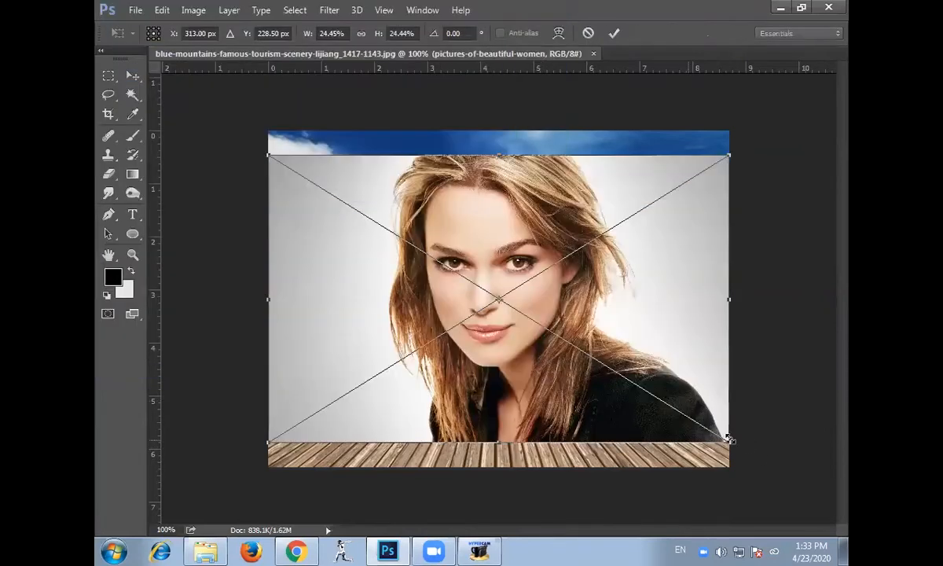
drag(728, 440, 762, 493)
key(Return)
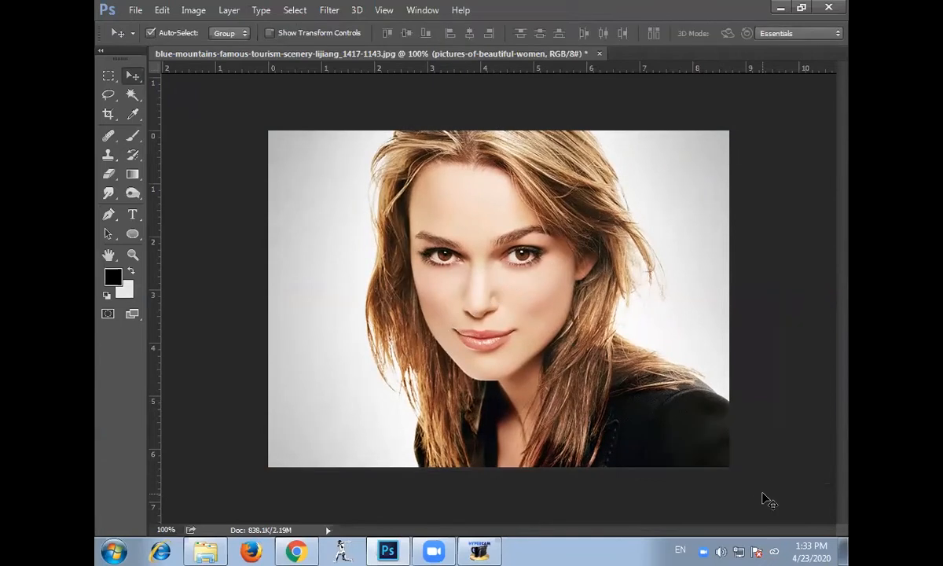
Show the layer list and rasterize the pictures-of-beautiful-women layer
key(F7)
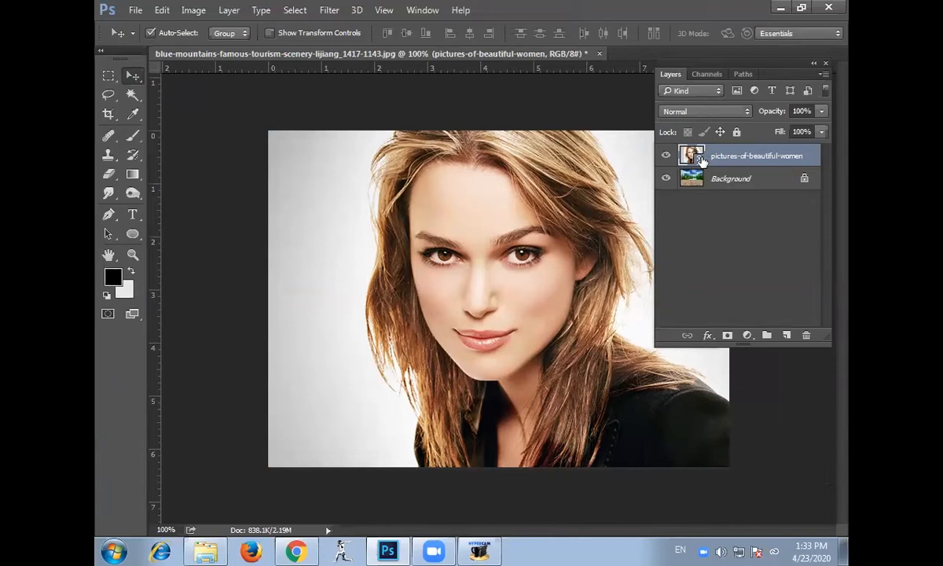
right_click(746, 157)
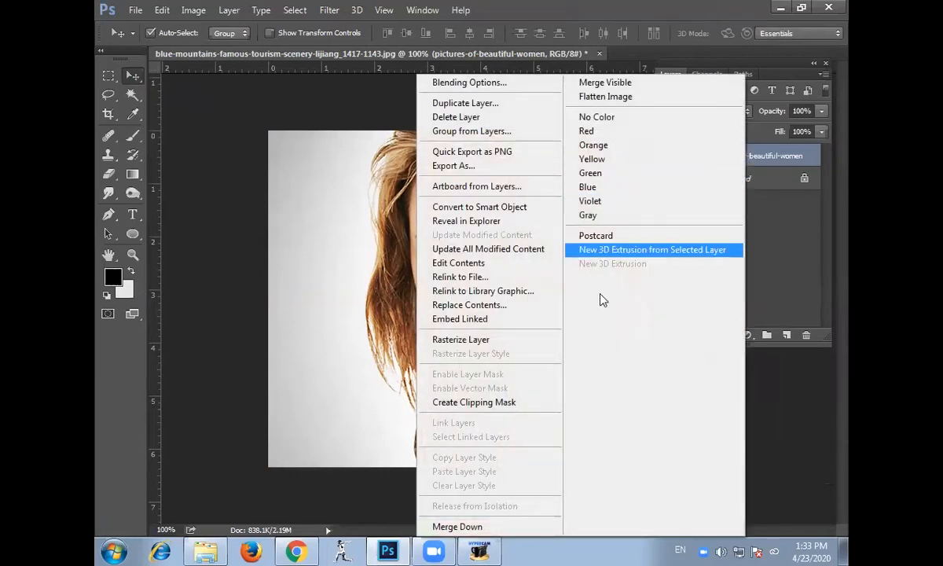
click(502, 341)
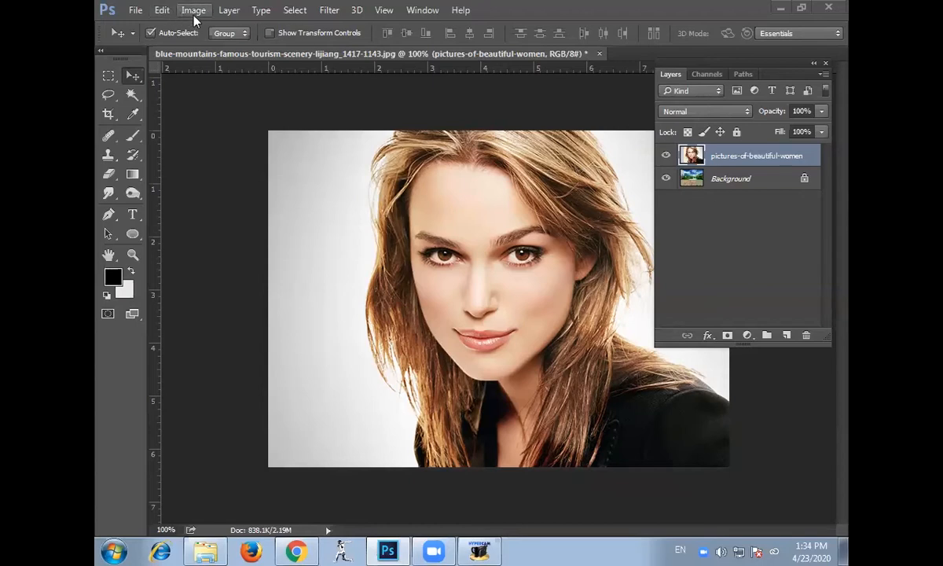
Review the layer mask commands, try a white reveal-all mask on the portrait layer, and undo it
click(225, 11)
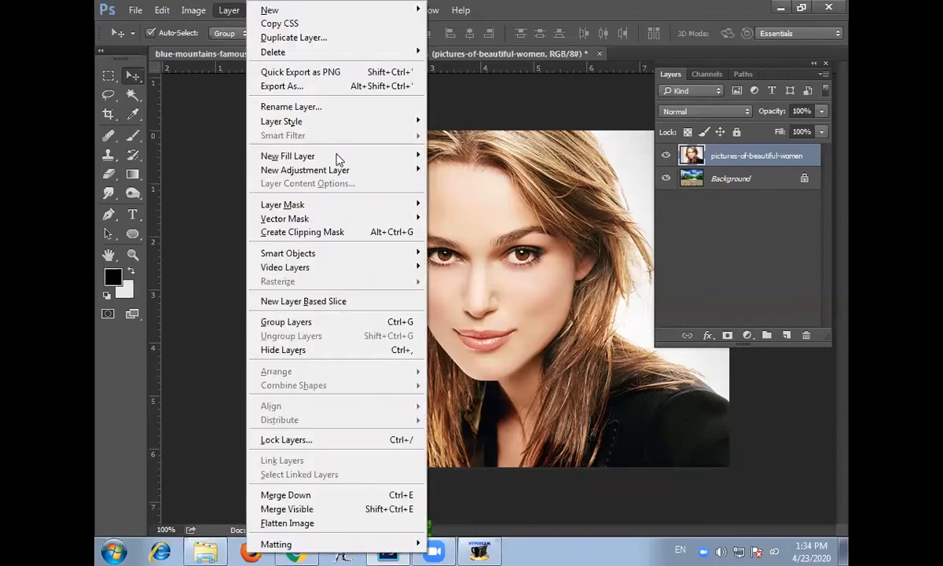
mouse_move(375, 217)
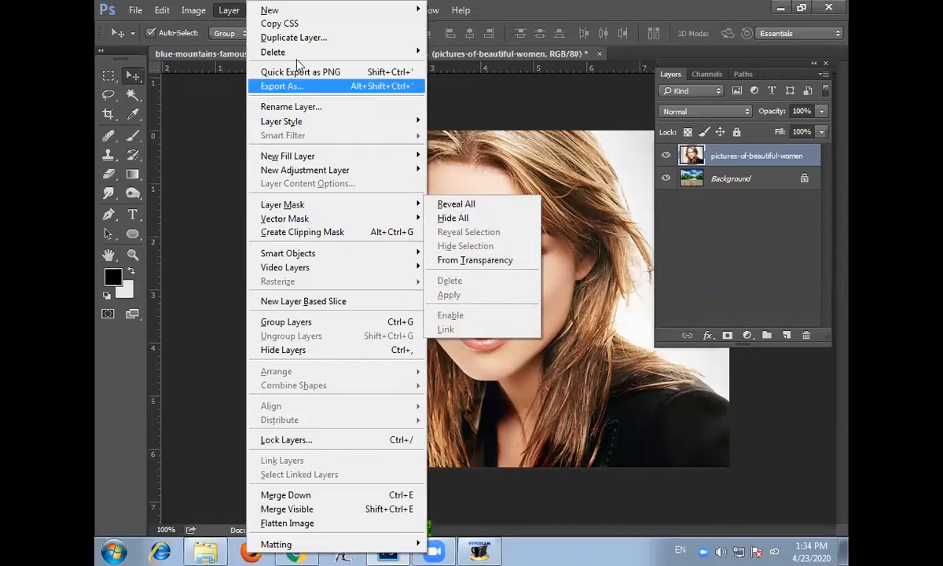
key(Escape)
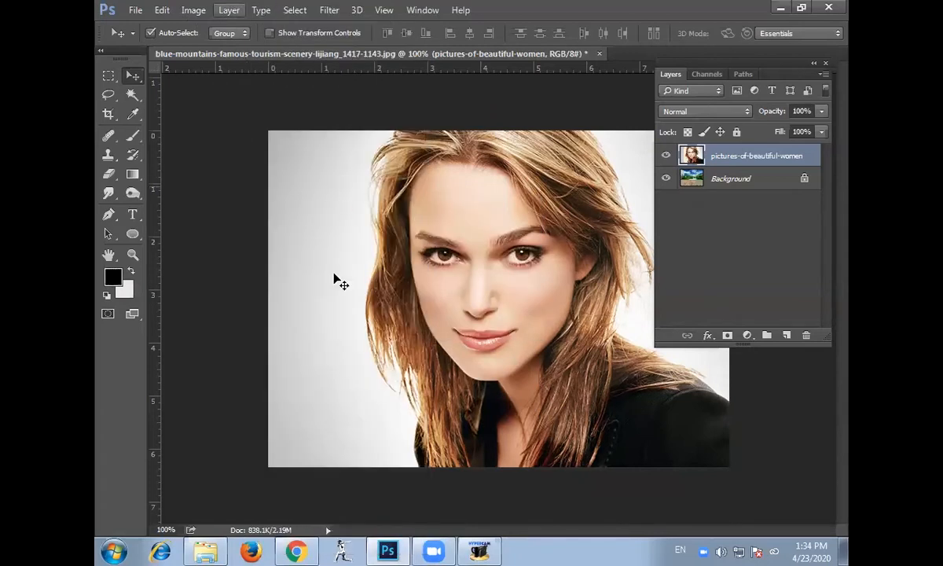
click(727, 338)
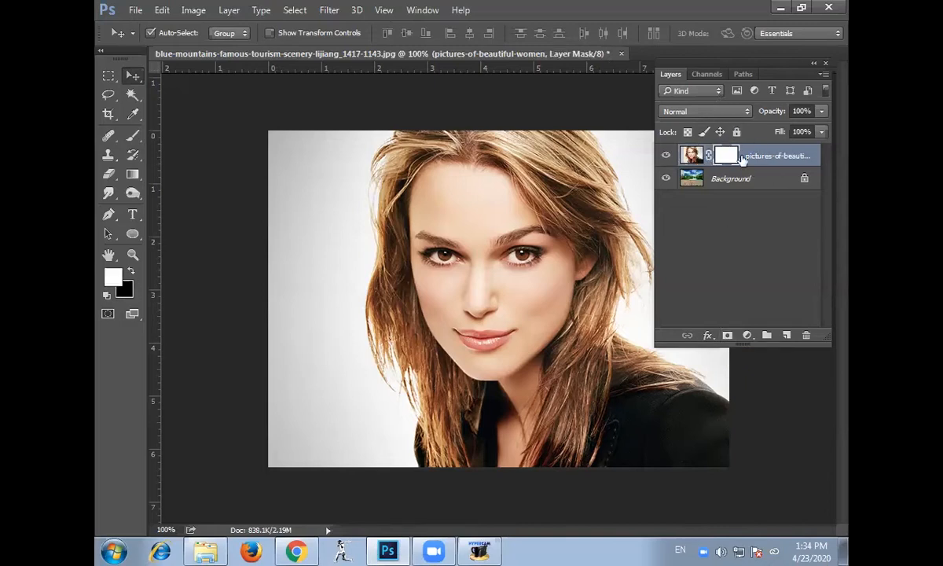
key(ctrl+z)
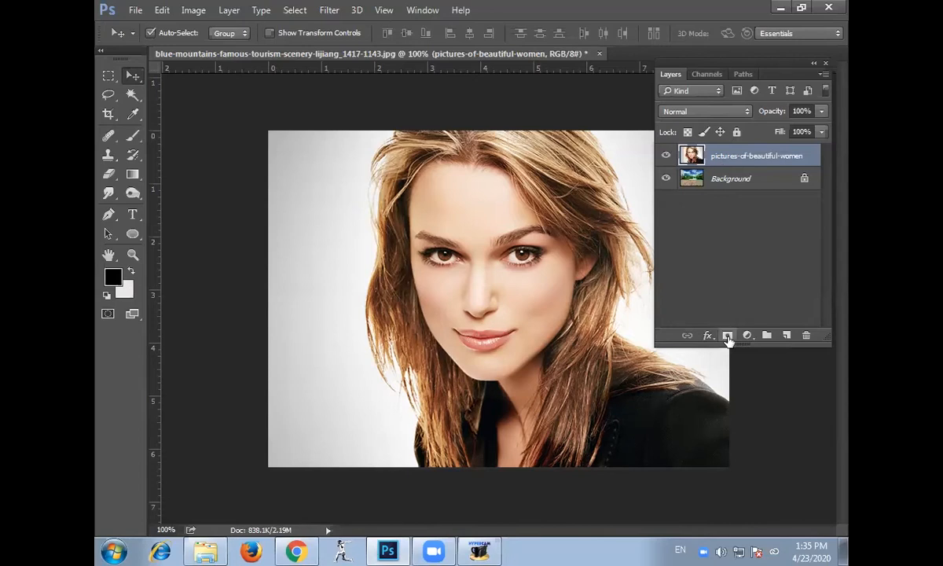
Try a black hide-all mask on the portrait layer twice, undoing it each time
click(228, 10)
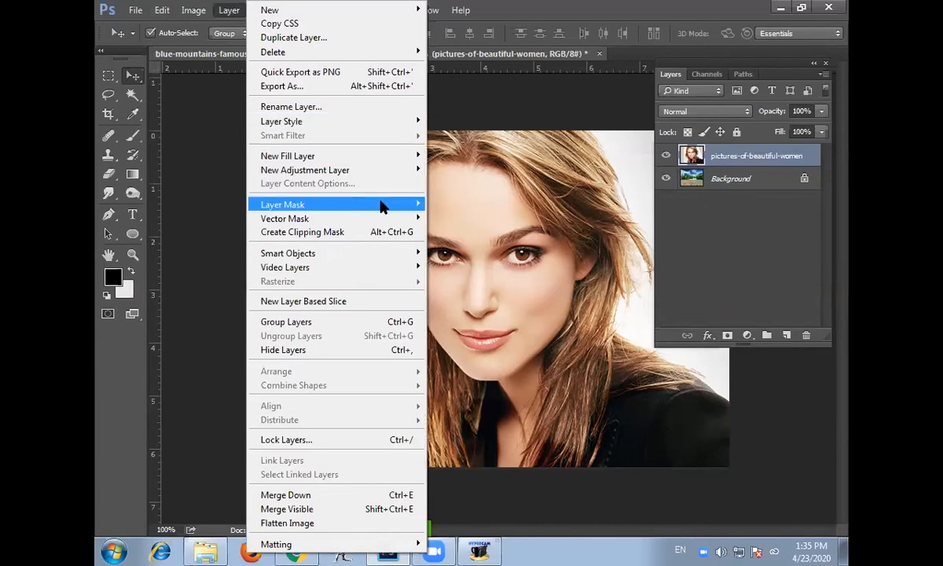
click(478, 220)
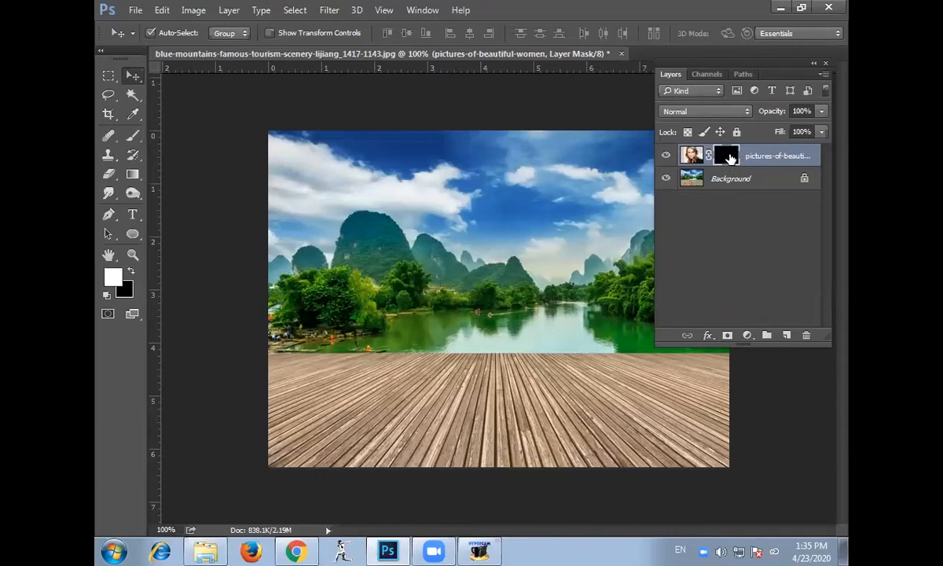
key(ctrl+z)
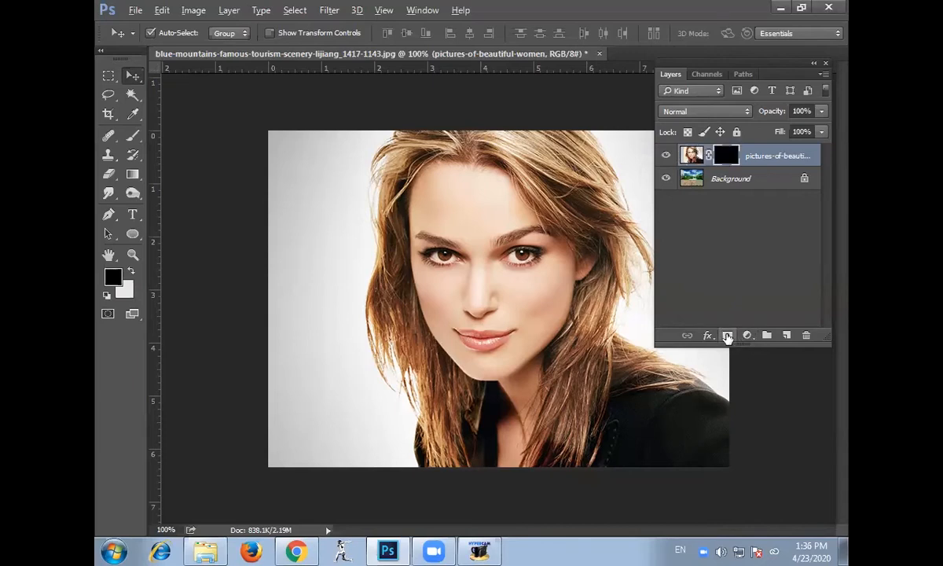
alt+click(727, 337)
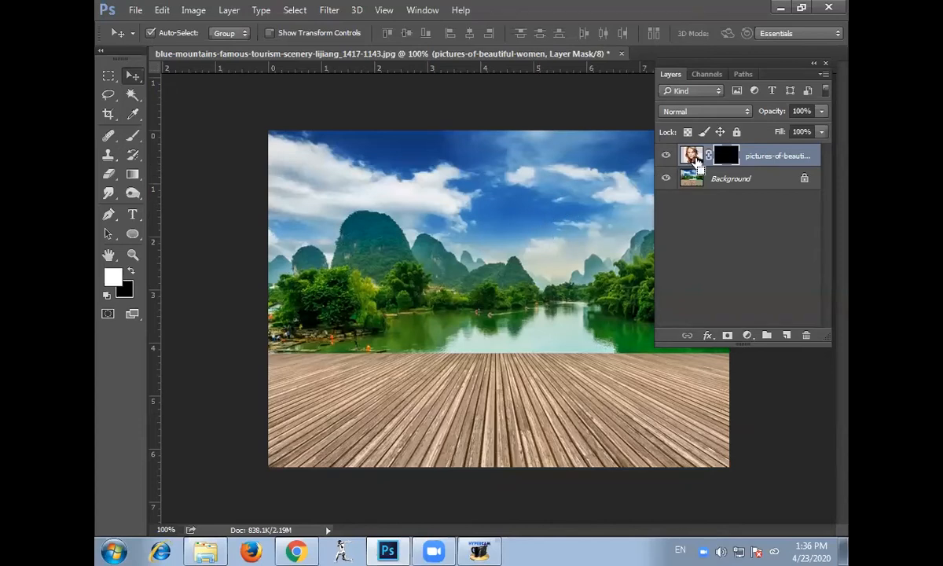
key(ctrl+z)
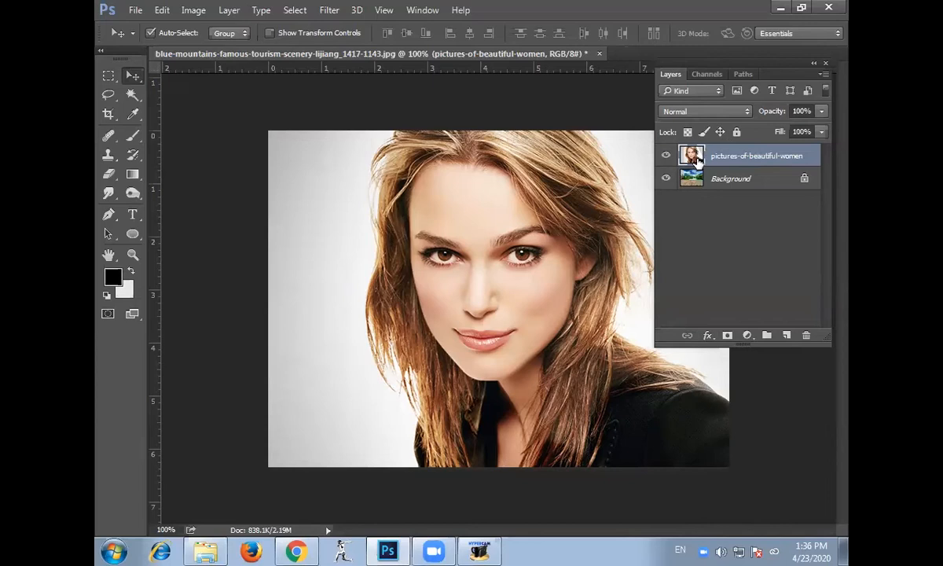
Add a white layer mask to the portrait layer and set the Gradient tool to black foreground-to-transparent with Reverse off
click(727, 336)
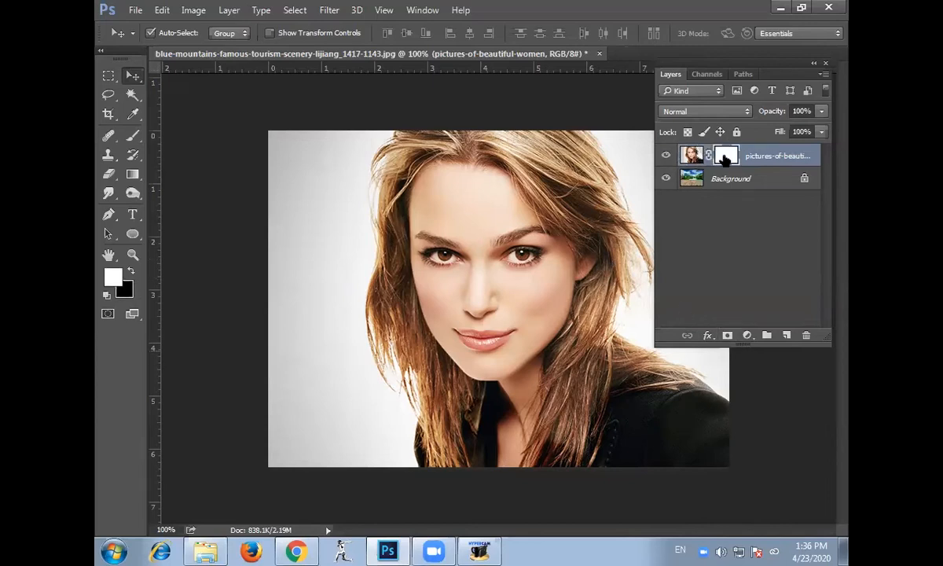
click(725, 157)
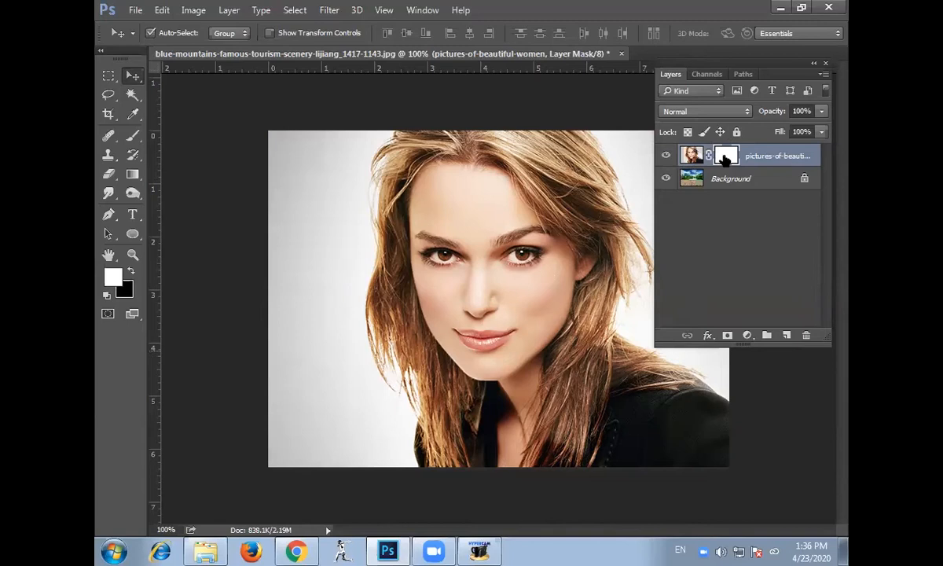
key(g)
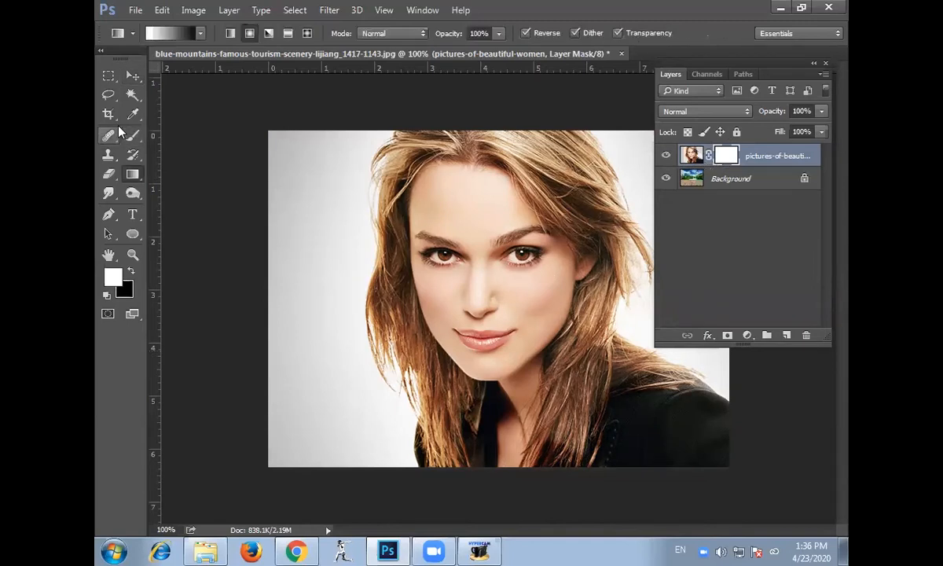
click(131, 272)
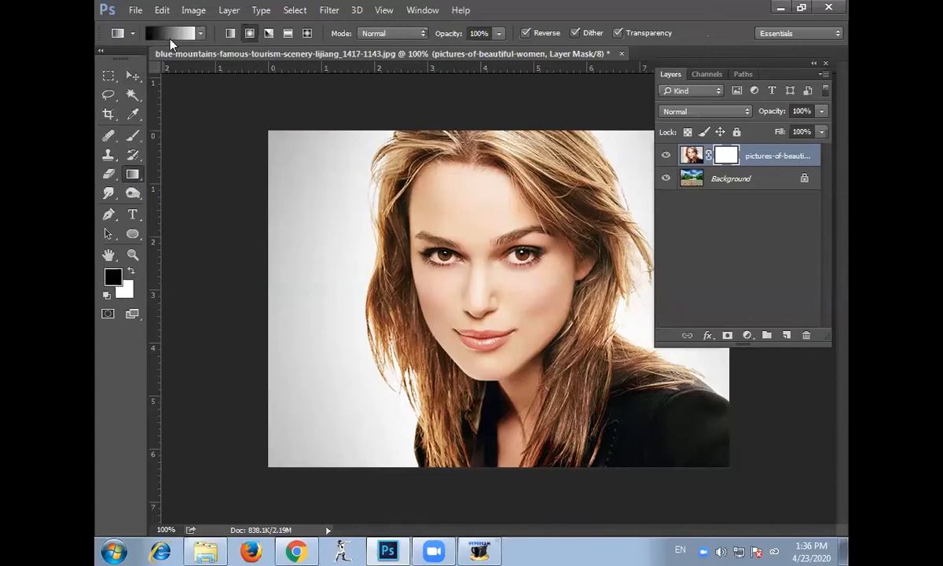
click(200, 33)
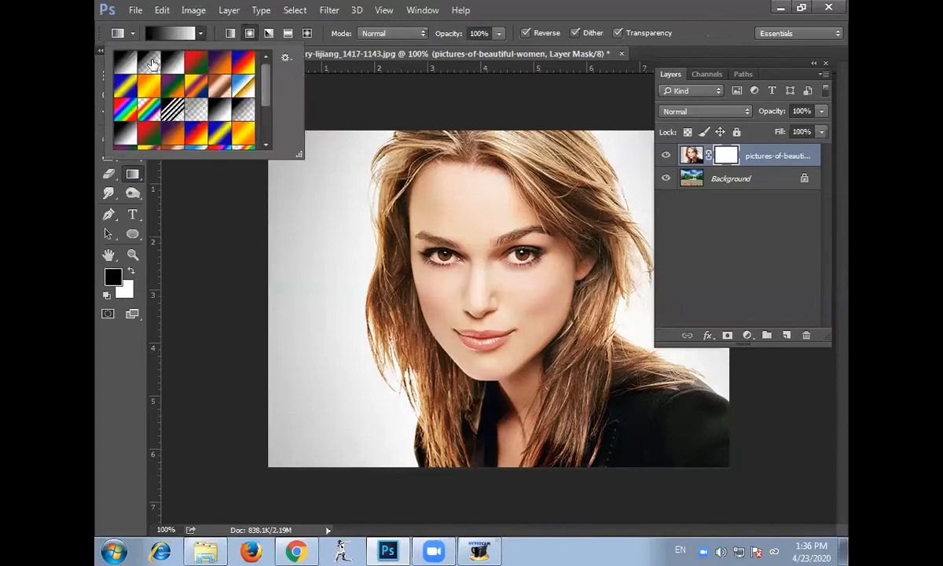
click(147, 61)
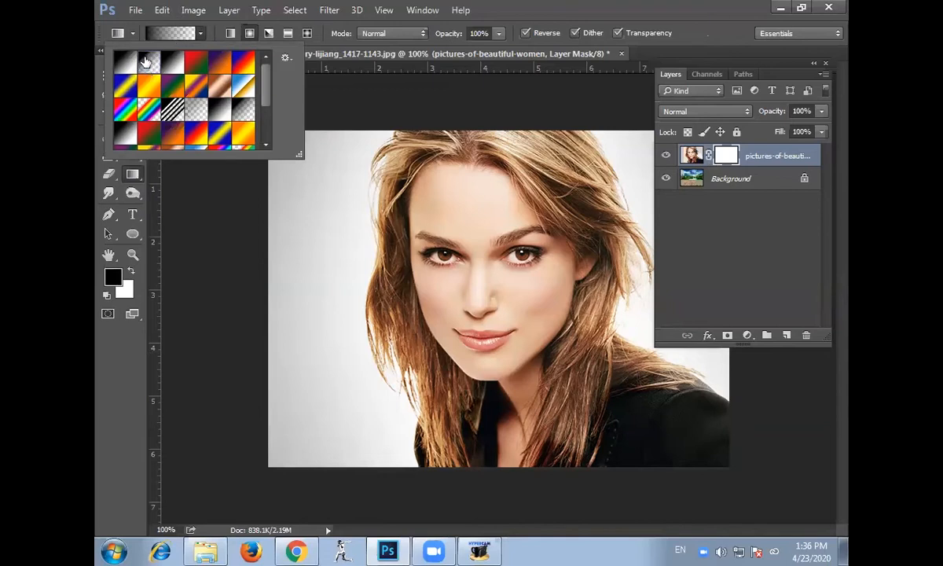
click(200, 33)
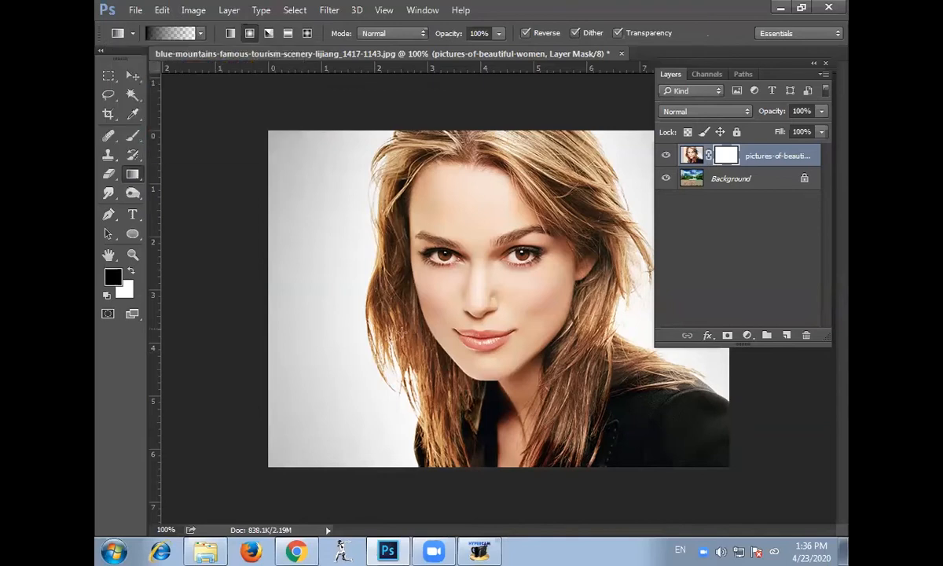
click(525, 33)
Try a full-height radial gradient and a linear gradient from the bottom edge up to the mouth on the mask, undoing each
drag(504, 465, 476, 128)
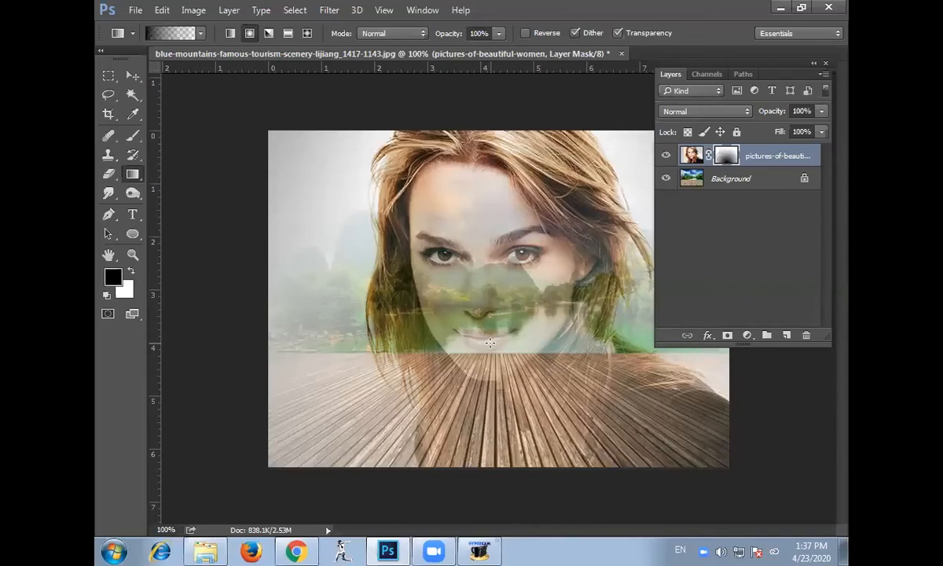
key(ctrl+z)
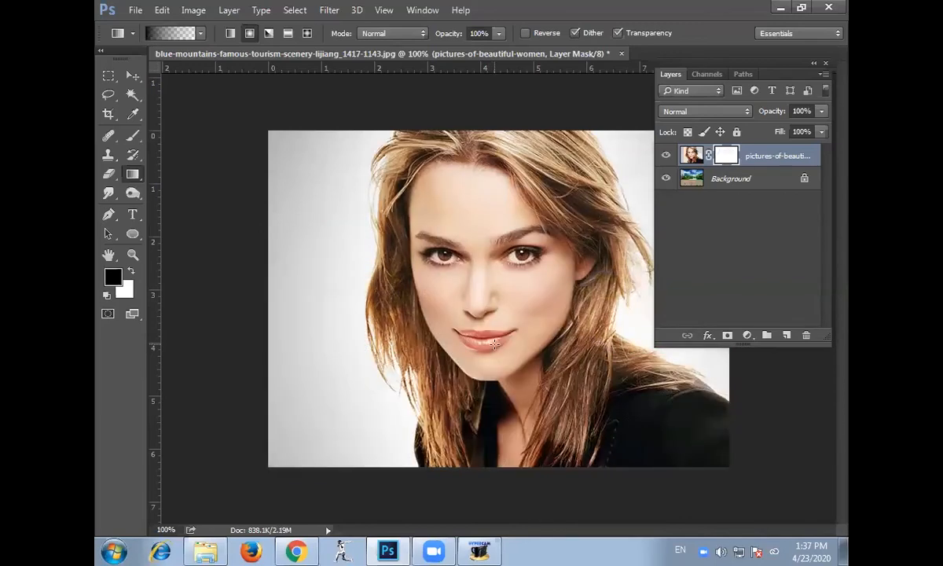
drag(490, 465, 494, 344)
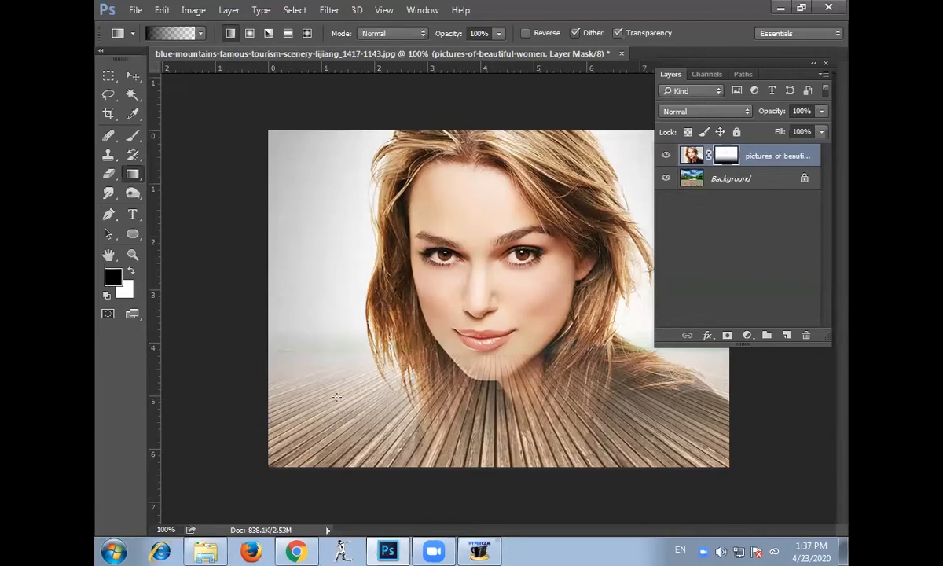
key(ctrl+z)
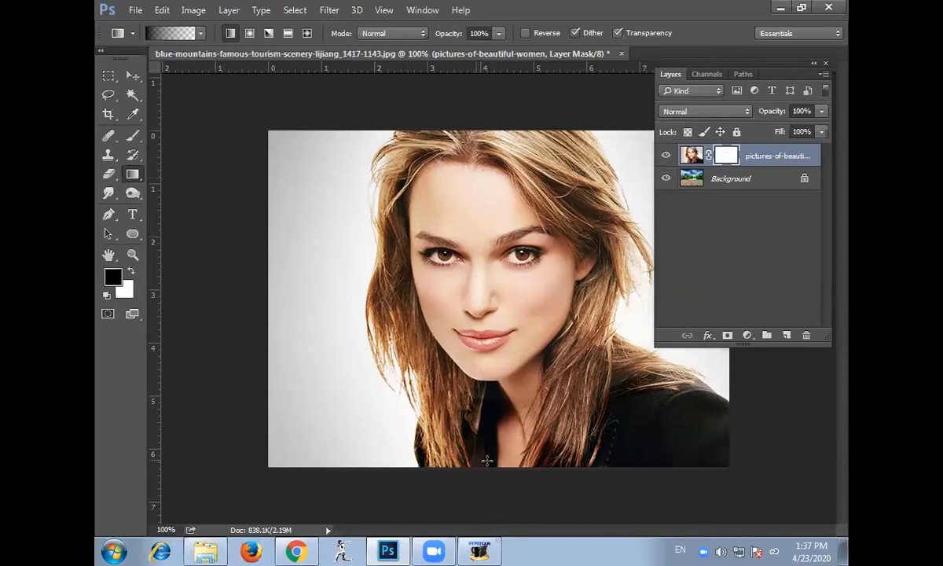
Try full-height linear gradients on the mask, one from bottom to top and one from top to bottom, undoing each
drag(496, 465, 503, 129)
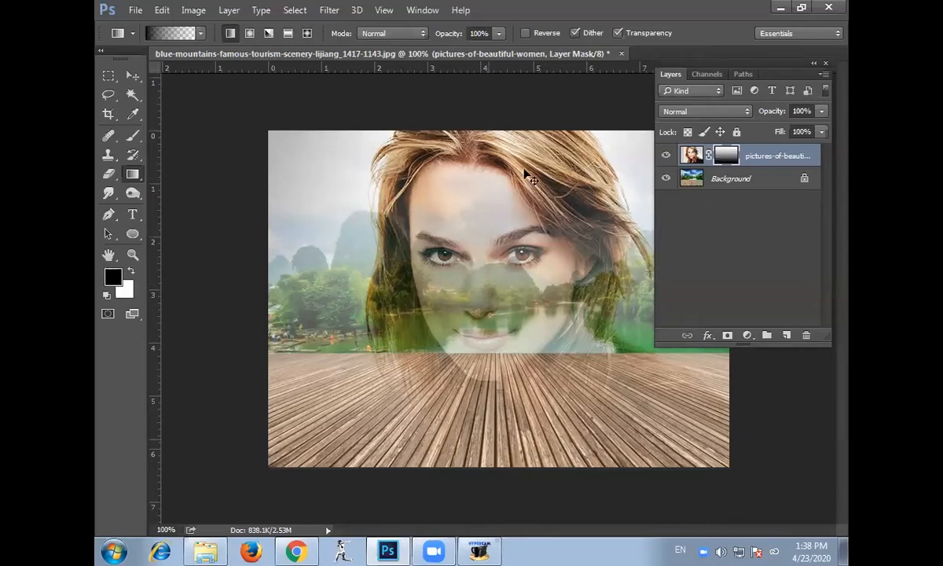
key(ctrl+z)
drag(512, 126, 528, 472)
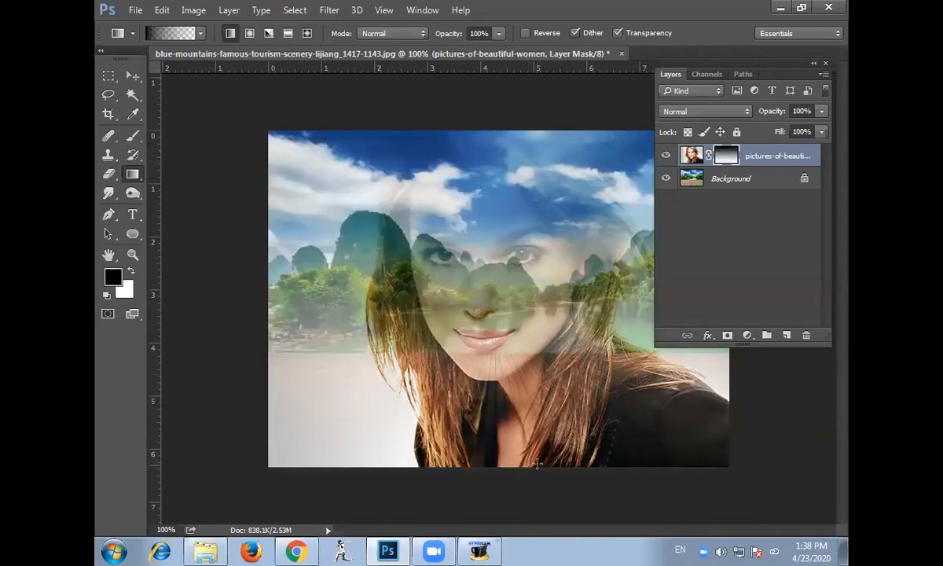
key(ctrl+z)
Draw a linear black-to-transparent gradient on the portrait's mask from the image's left edge across to its right edge
drag(265, 370, 730, 412)
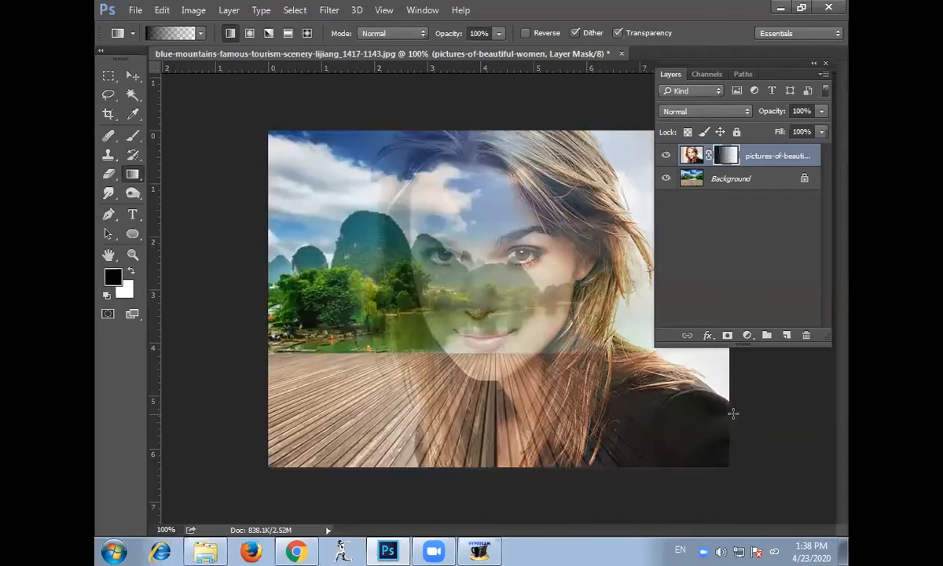
Undo the full-width gradient and try a shorter linear one from the image's left edge to the cheek, undoing it too
key(ctrl+z)
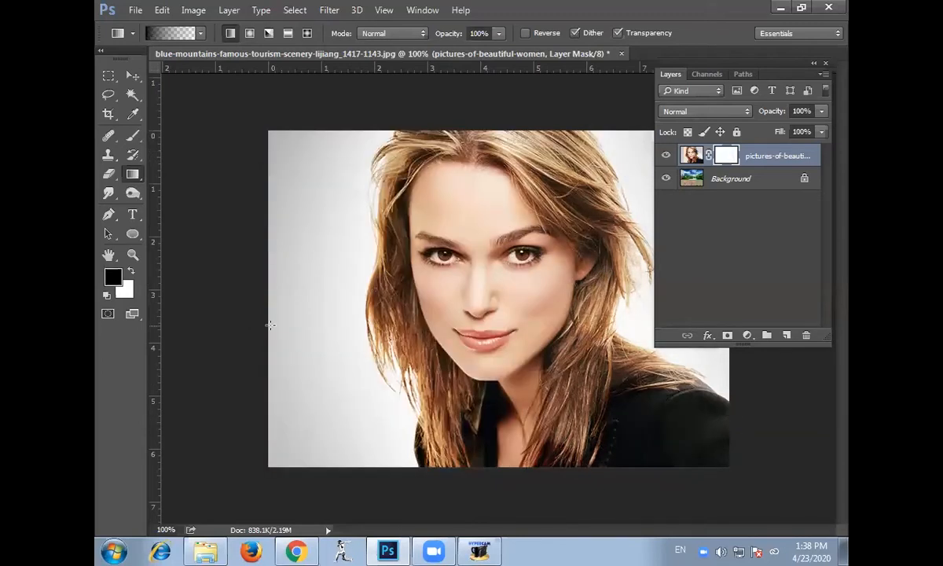
drag(281, 324, 435, 338)
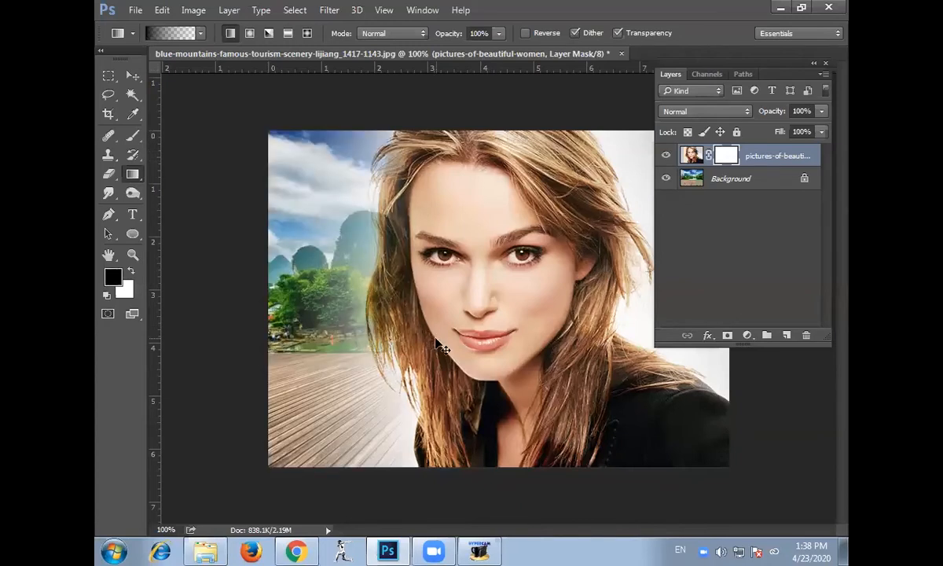
key(ctrl+z)
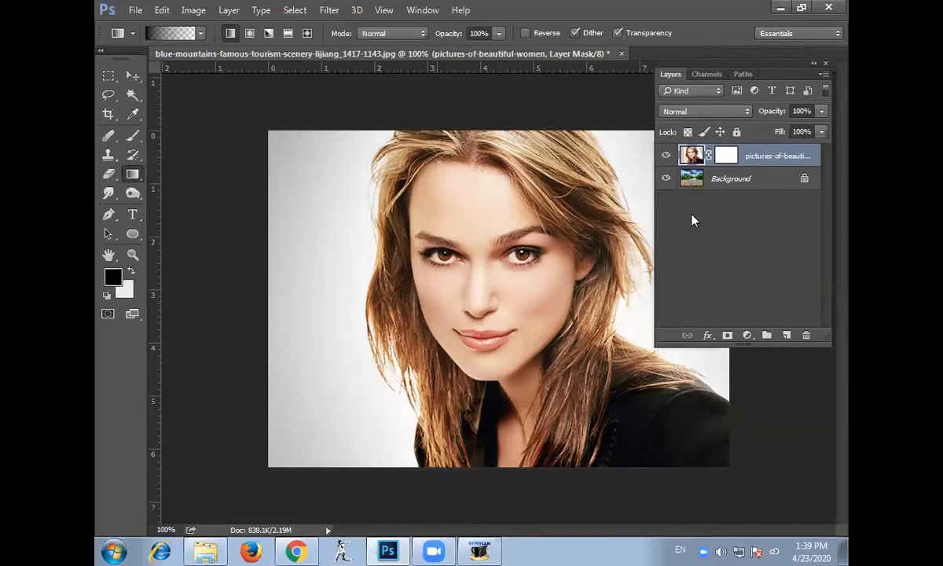
Copy the whole portrait to a new layer, hide the masked original, and shift the copy right to uncover a strip of landscape
key(ctrl+2)
key(ctrl+a)
key(ctrl+j)
click(666, 178)
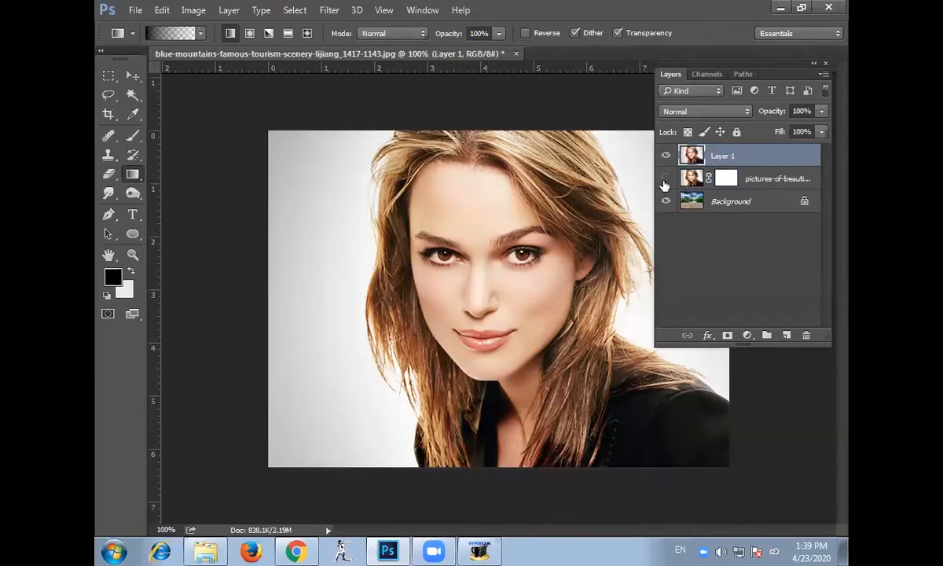
click(134, 78)
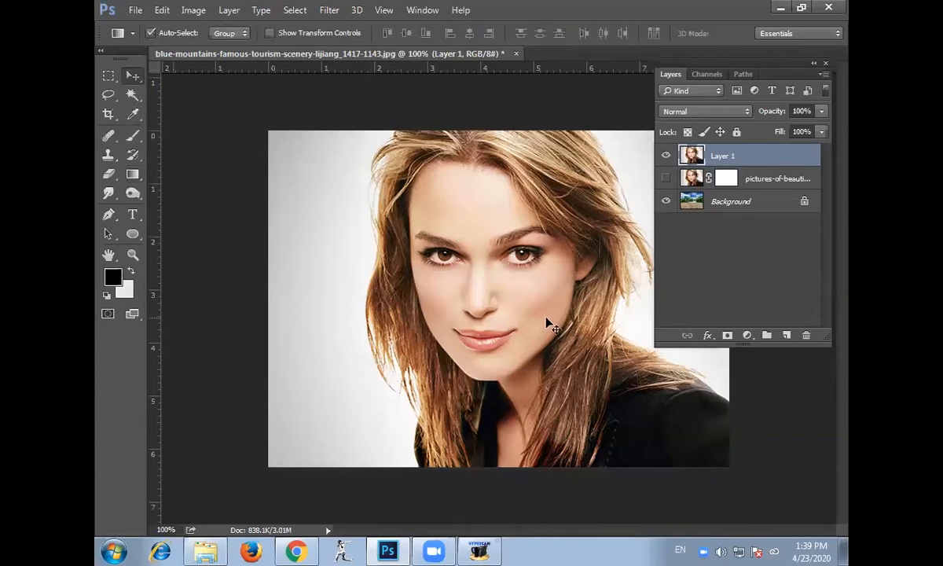
drag(512, 315, 554, 309)
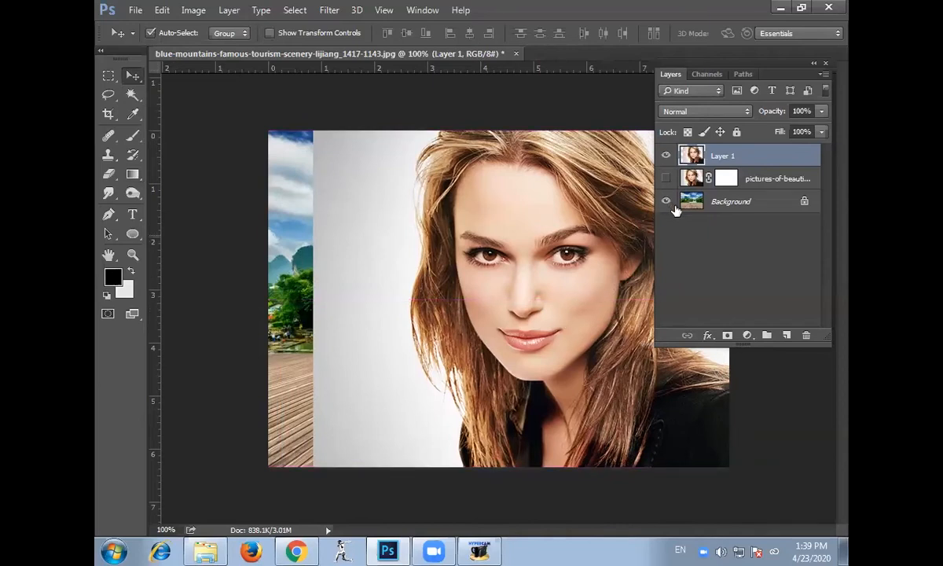
Duplicate the shifted portrait layer, flip the duplicate horizontally and move it left so the two faces stand side by side
key(ctrl+j)
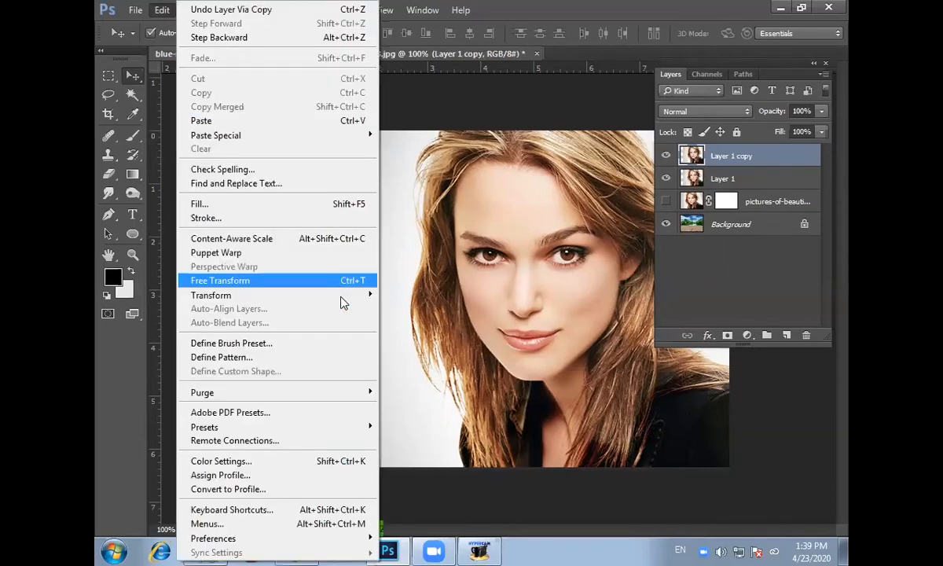
mouse_move(344, 296)
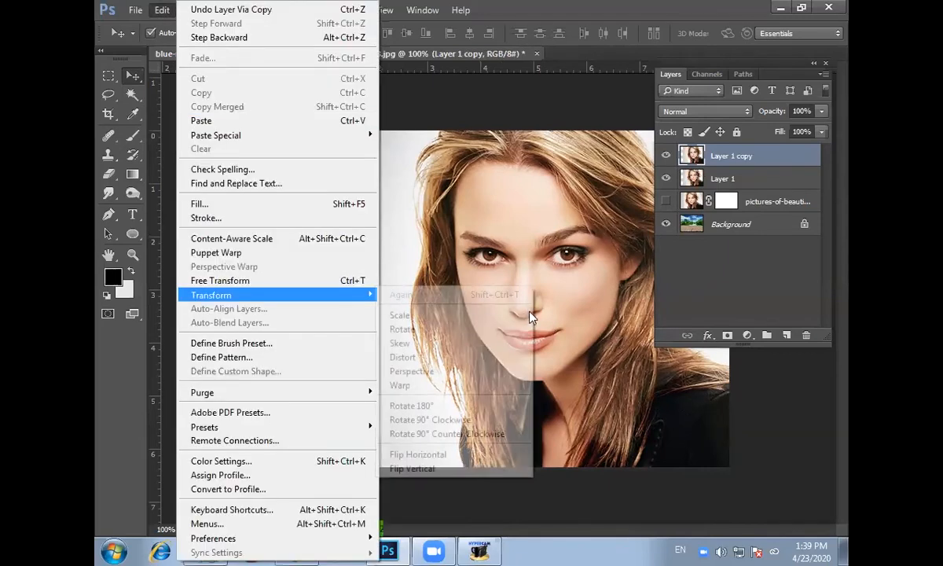
click(492, 462)
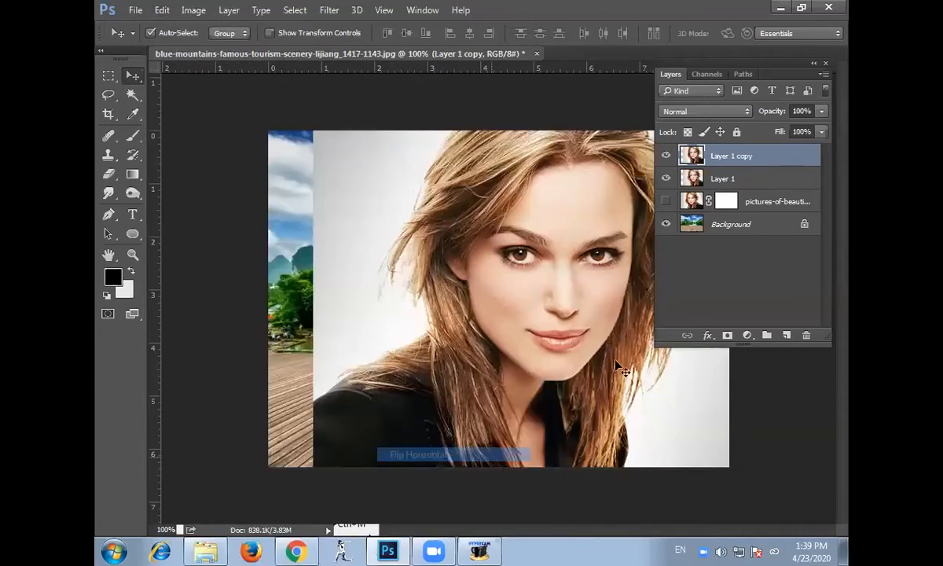
drag(564, 322, 403, 346)
click(666, 156)
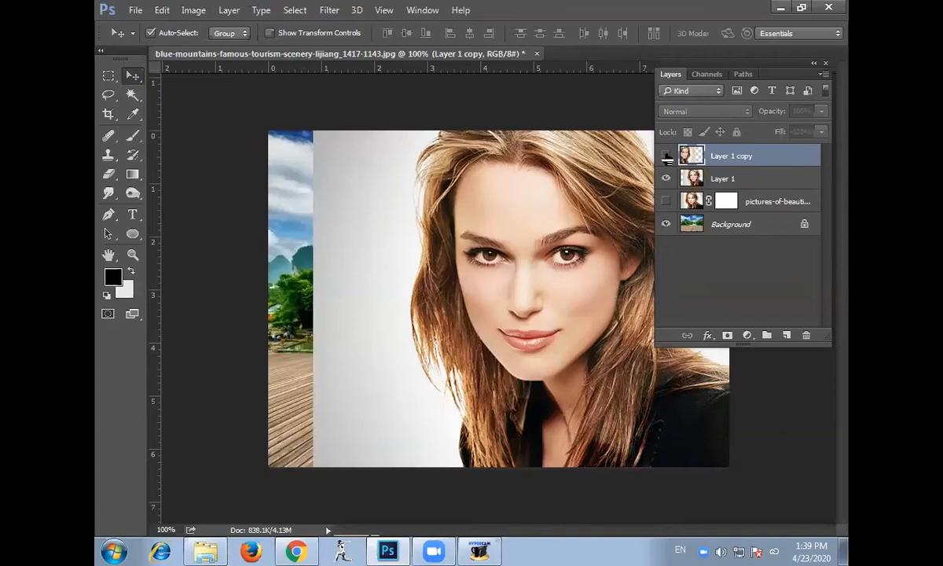
click(667, 156)
click(667, 157)
click(666, 157)
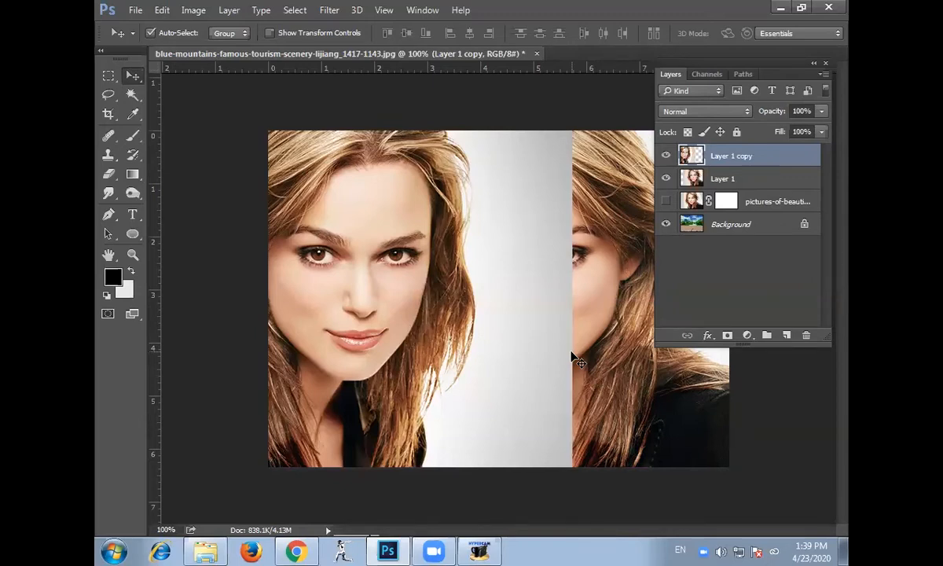
Add a white mask to the flipped copy and draw a short linear black-to-transparent gradient from its hair's outer edge inward toward the face
click(728, 335)
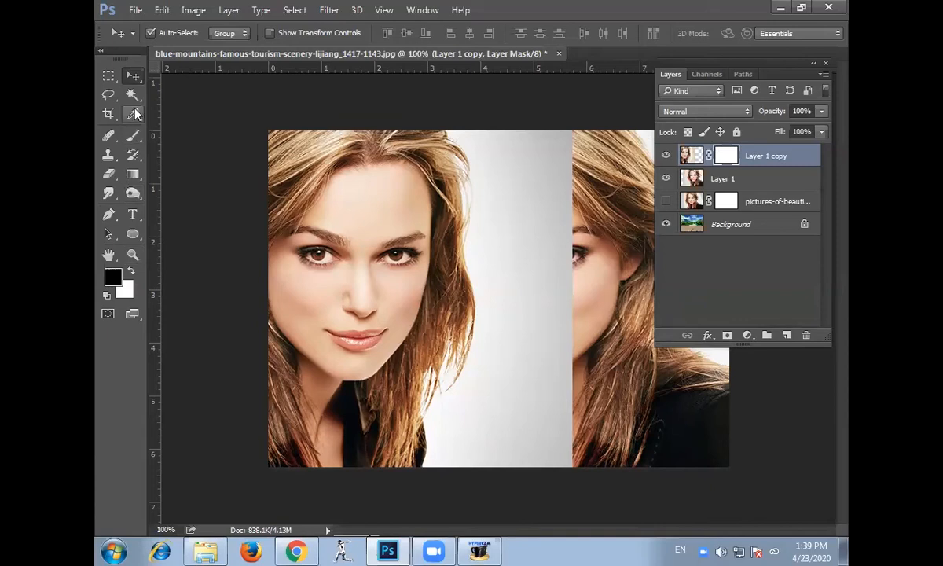
click(127, 169)
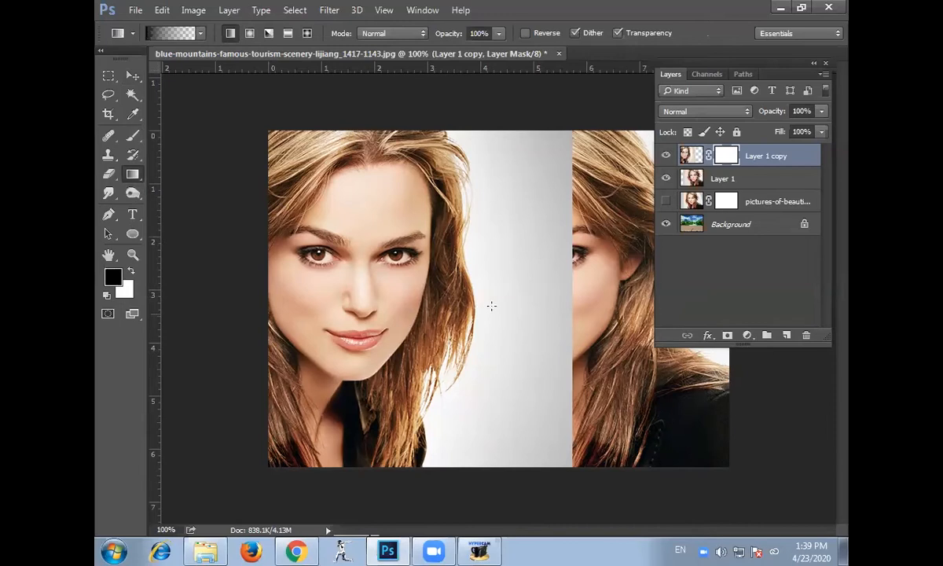
drag(472, 262, 435, 264)
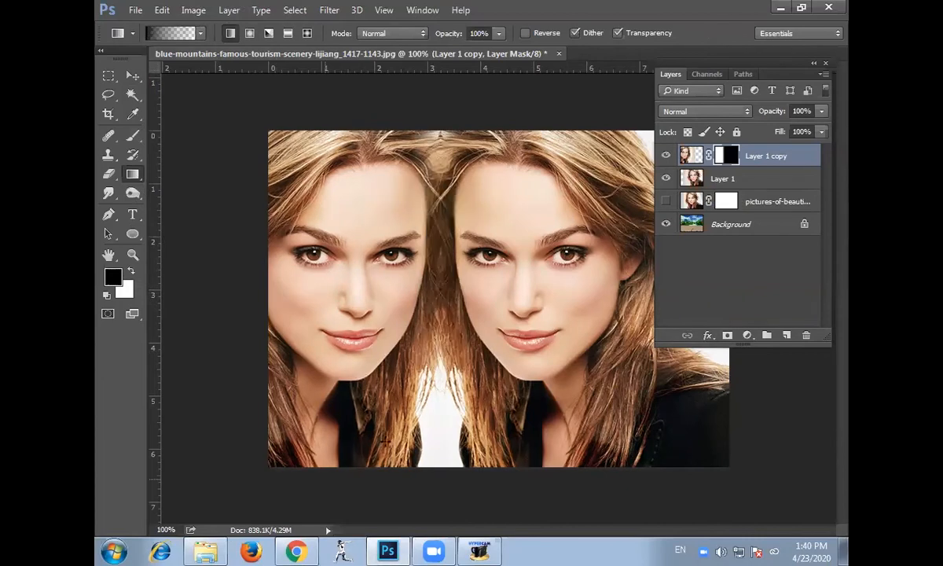
Hide the flipped portrait copy and move Layer 1 back left until it covers the whole canvas
click(665, 155)
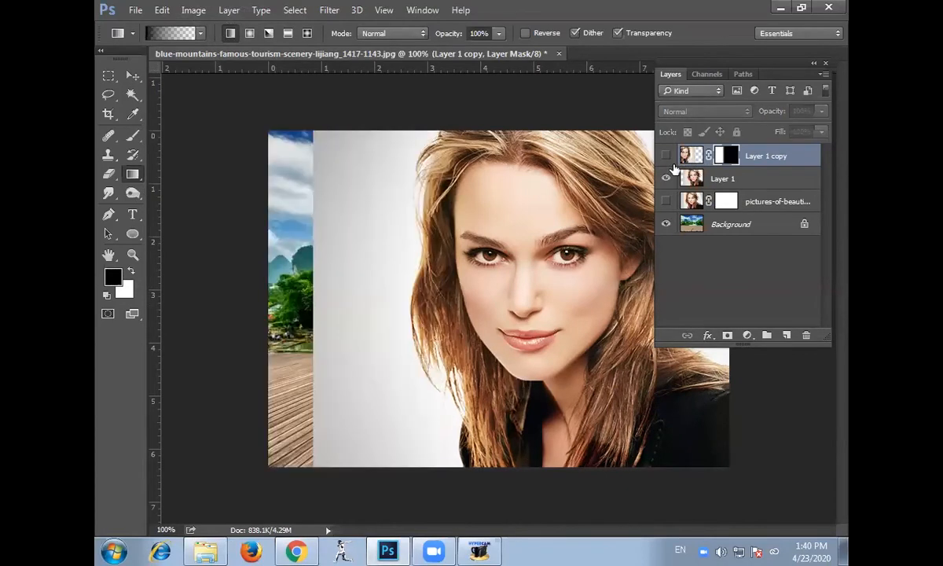
click(133, 76)
drag(466, 248, 418, 249)
click(814, 64)
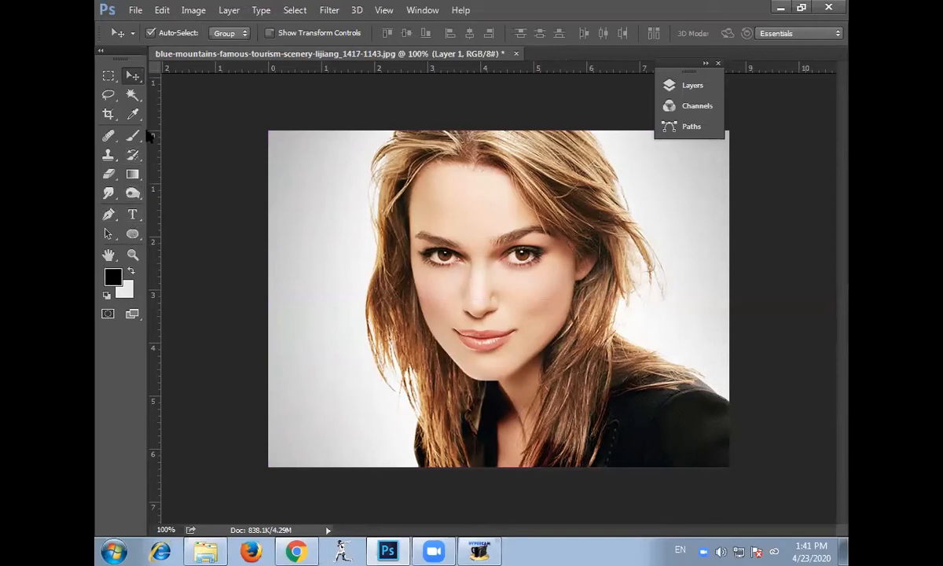
Set the Gradient tool to radial and add a white layer mask to Layer 1
click(132, 176)
click(250, 33)
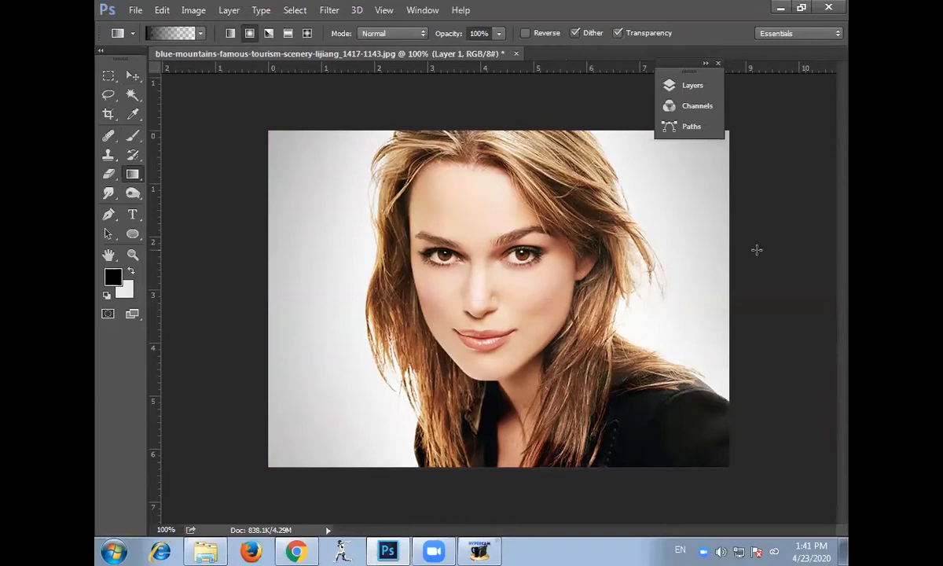
key(F7)
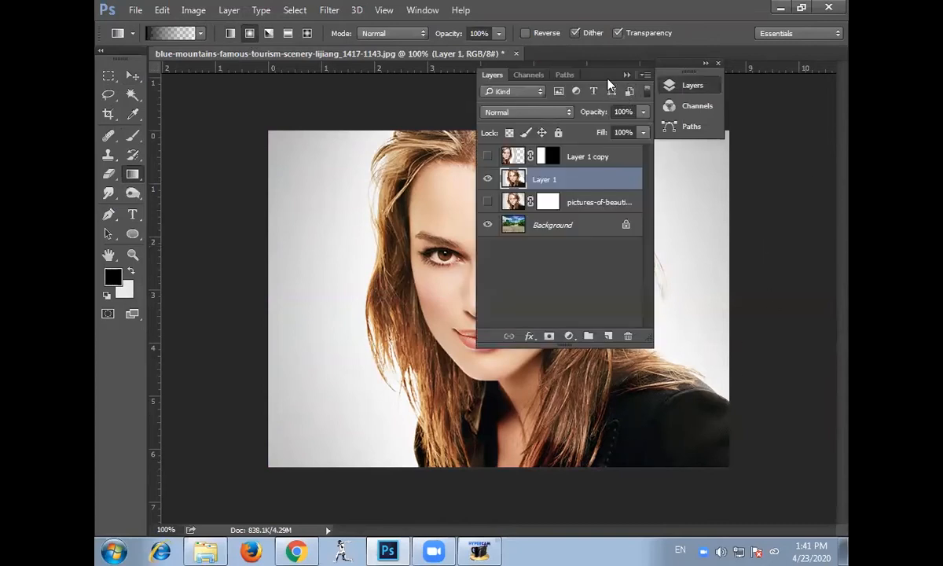
drag(604, 74, 782, 82)
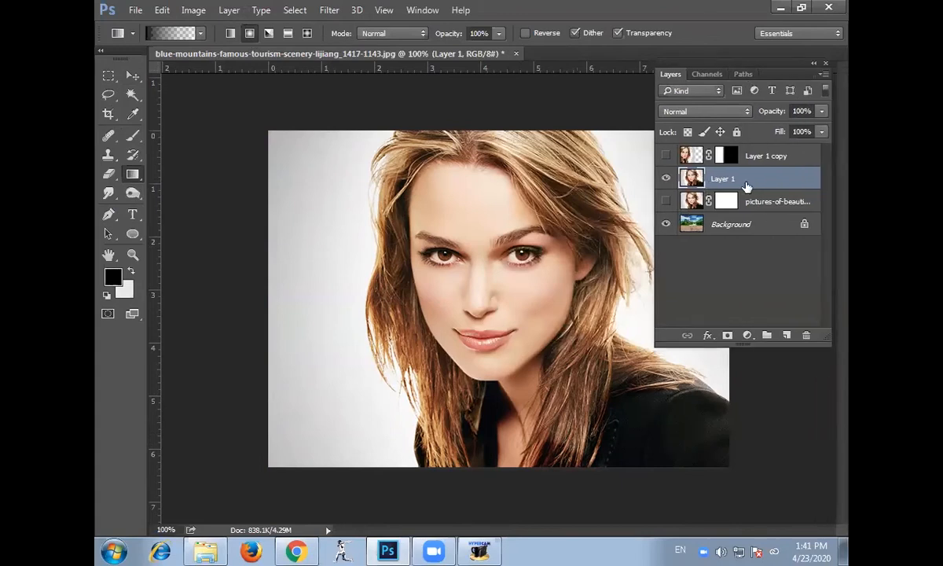
click(727, 335)
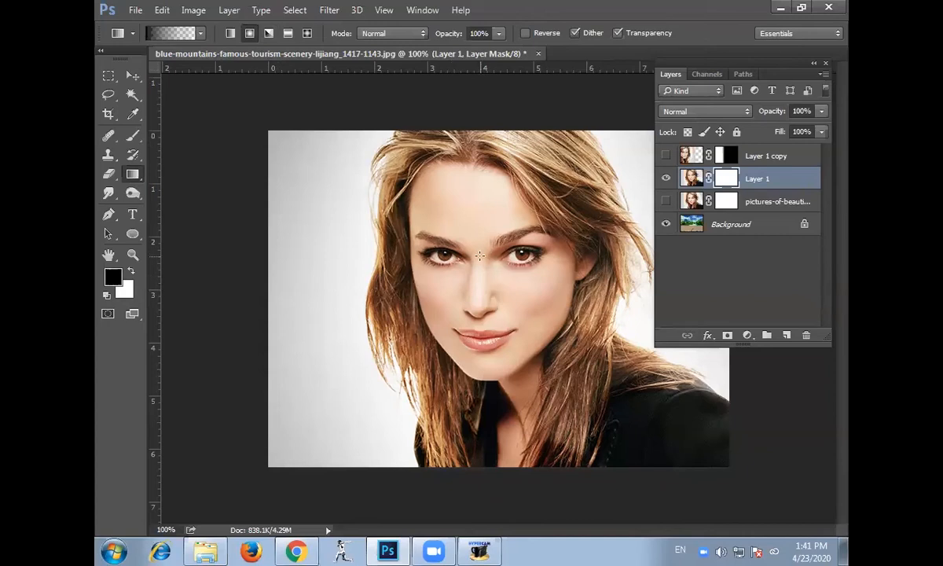
Try radial gradients on Layer 1's mask, one from between the eyes to below the mouth and one on the forehead, undoing each
drag(479, 257, 495, 349)
mouse_move(494, 549)
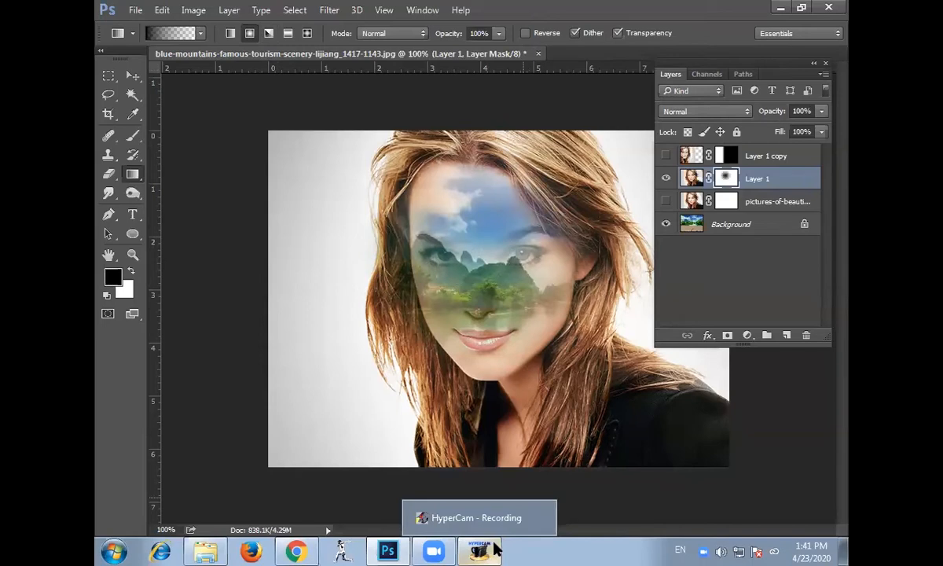
key(ctrl+z)
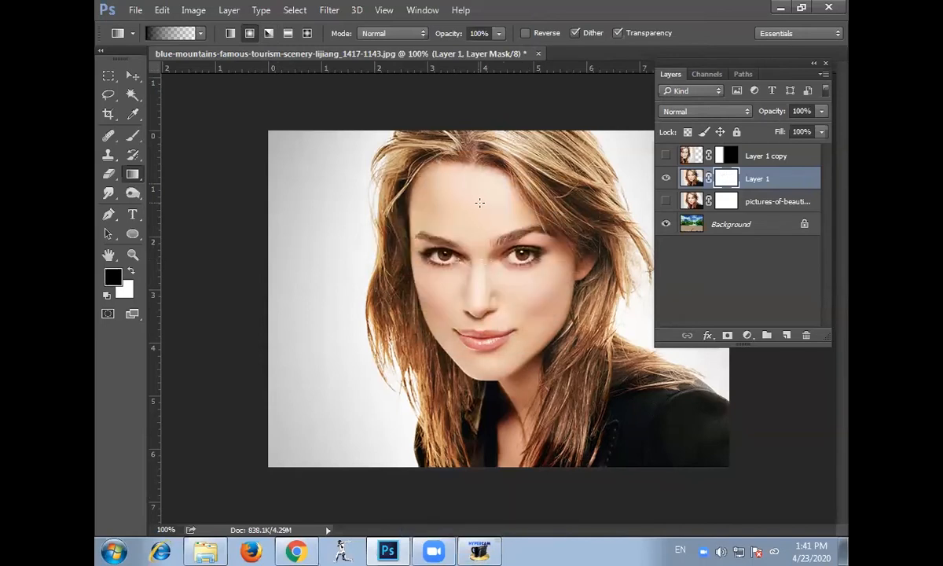
drag(474, 181, 523, 205)
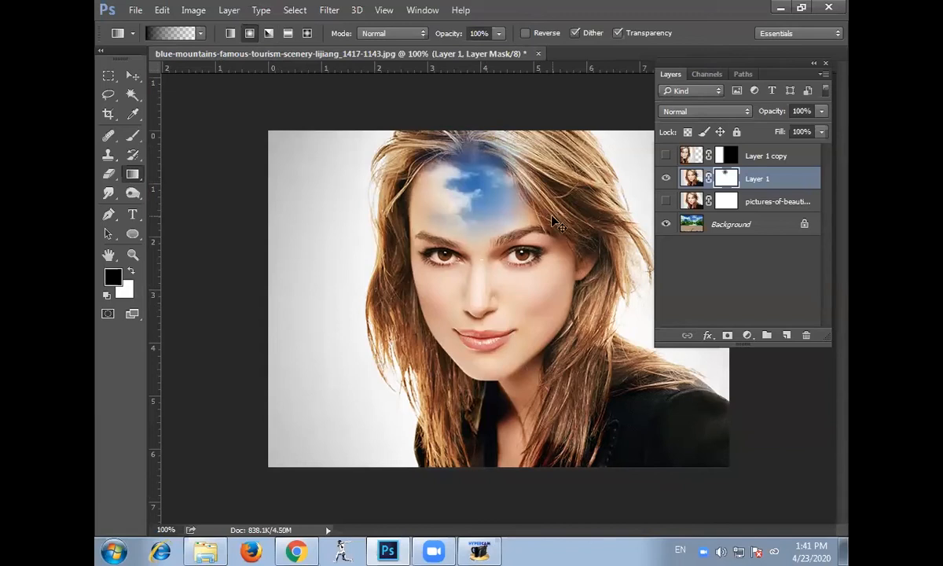
key(ctrl+z)
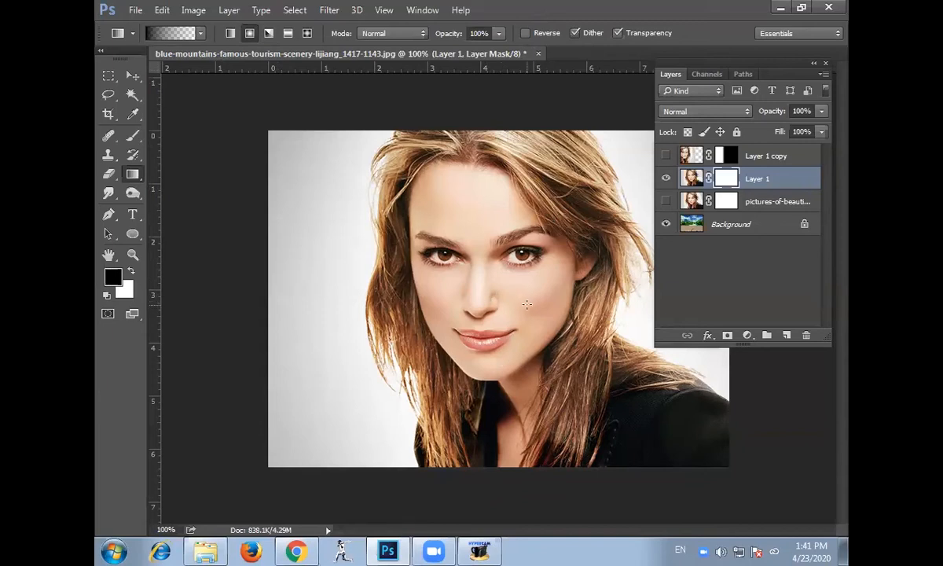
Draw a radial gradient with Reverse on from the nose to beyond the jaw on Layer 1's mask, and hide Layer 1
click(525, 33)
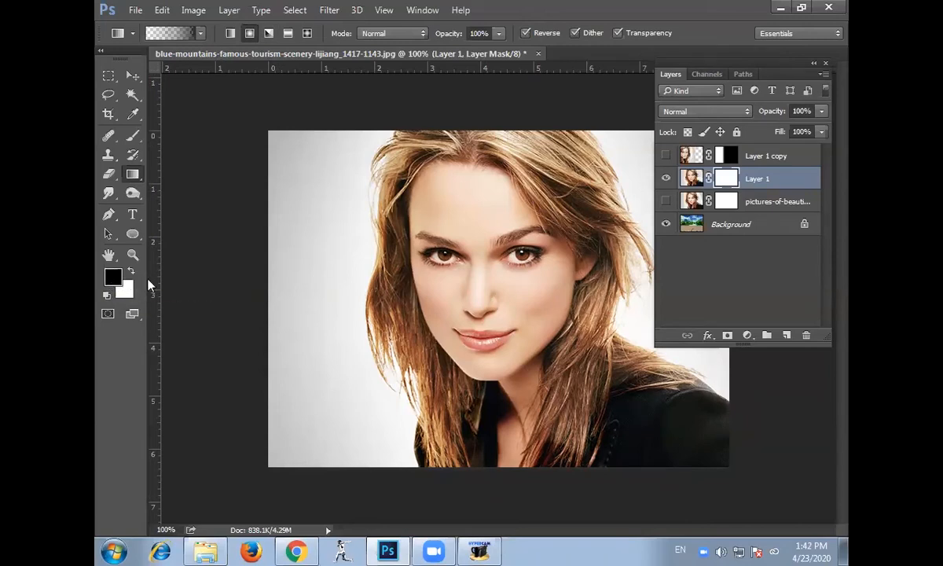
drag(482, 281, 589, 380)
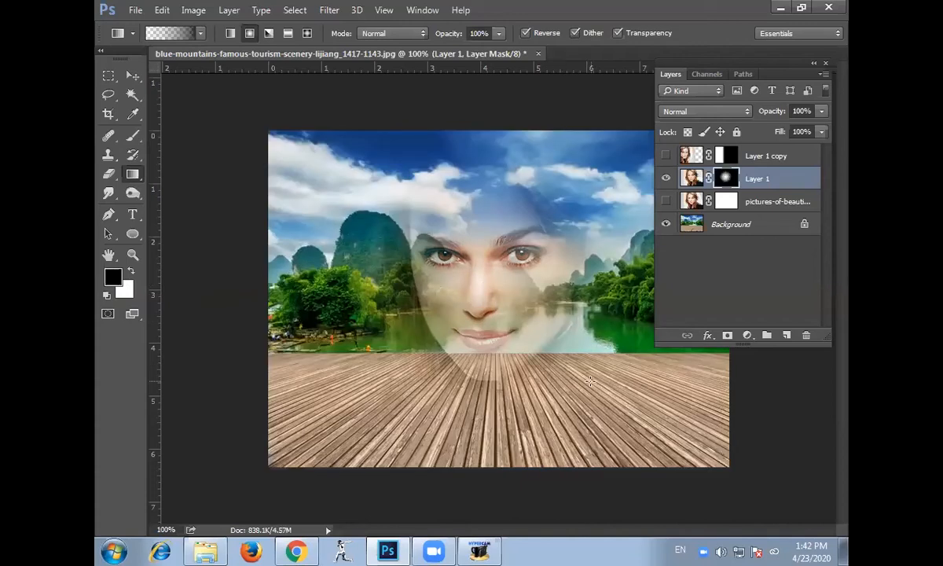
click(666, 178)
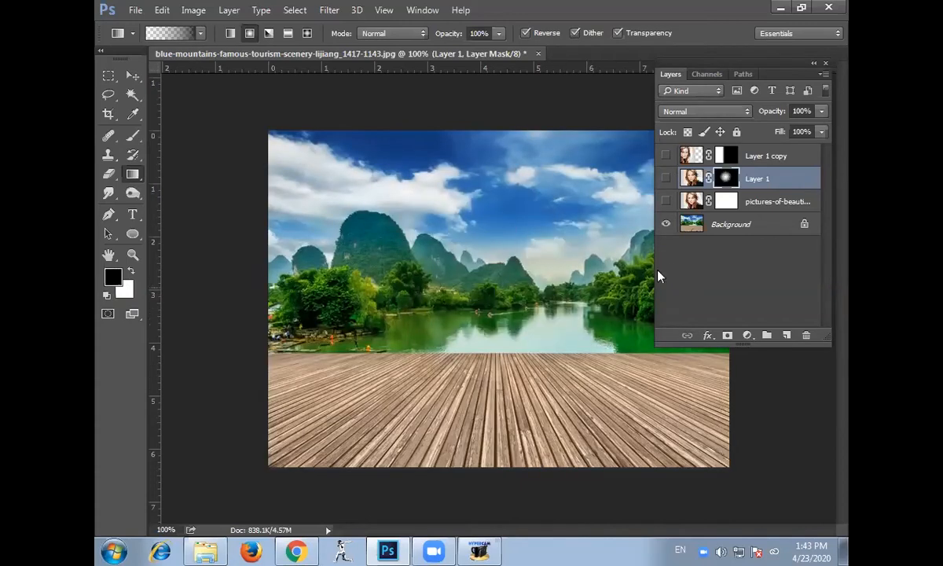
Place the green field picture "images" from the stuff folder as an embedded layer directly above the Background
click(774, 228)
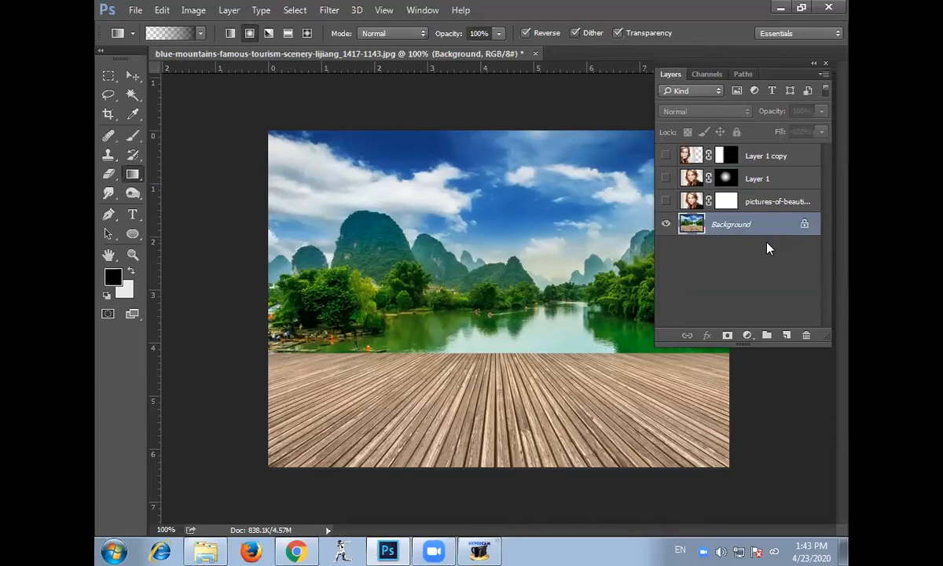
click(134, 11)
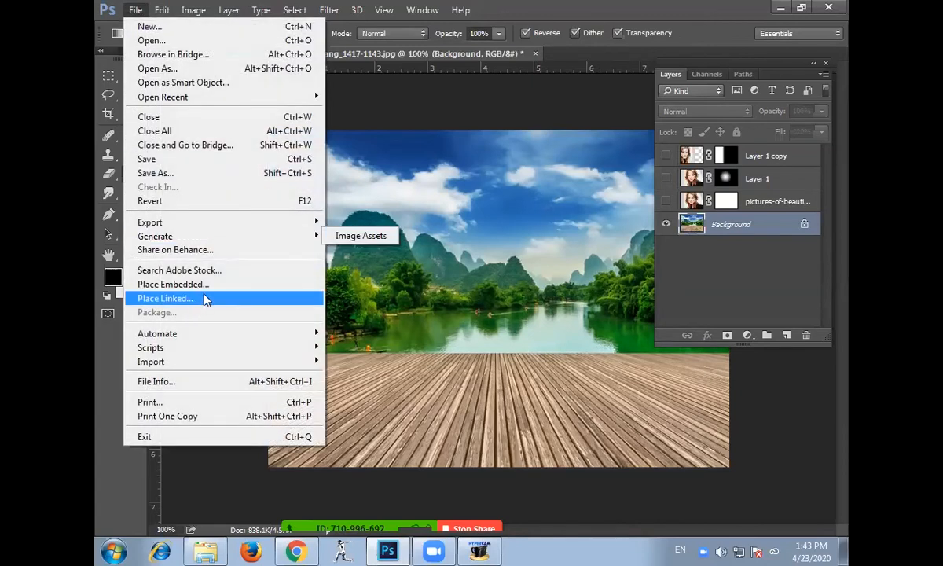
click(195, 285)
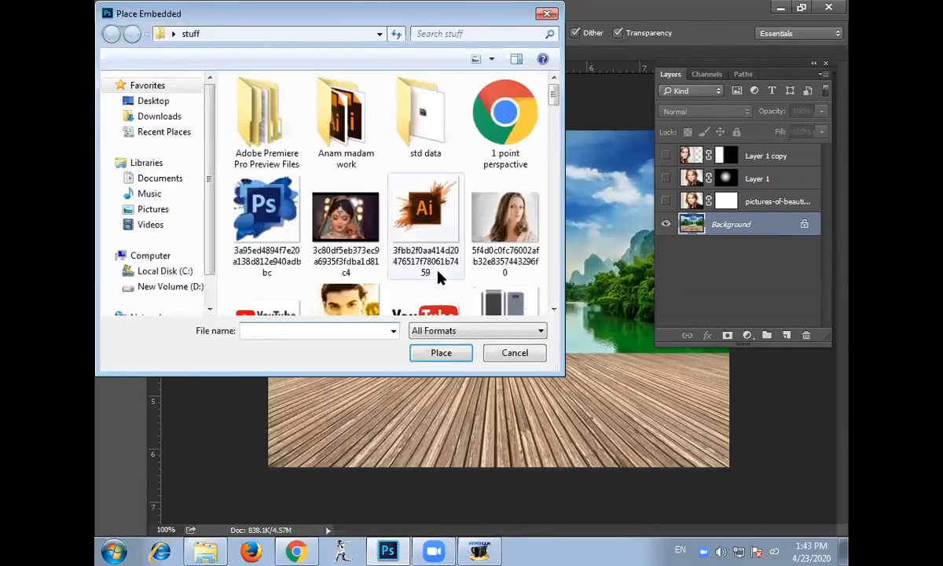
click(448, 266)
scroll(460, 268, down, 3)
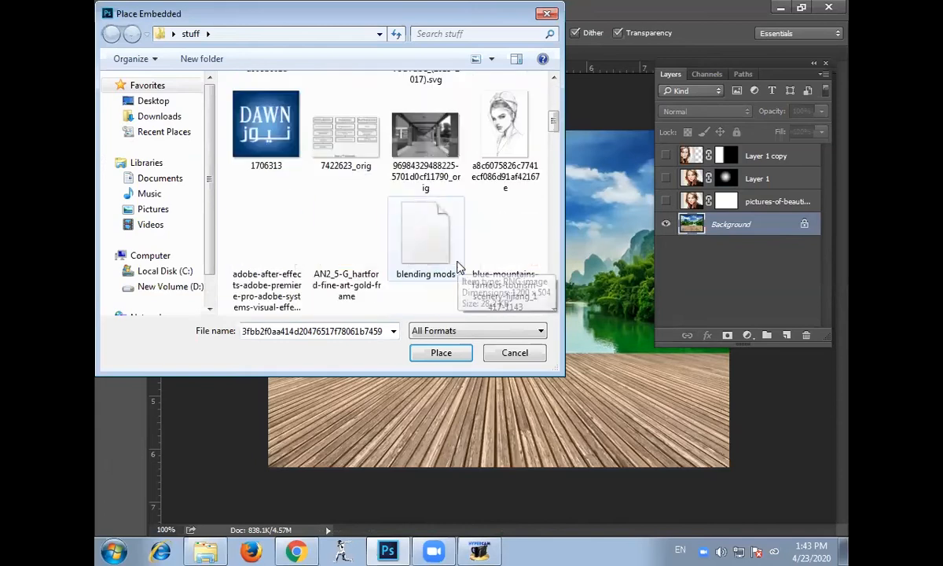
scroll(460, 267, down, 1)
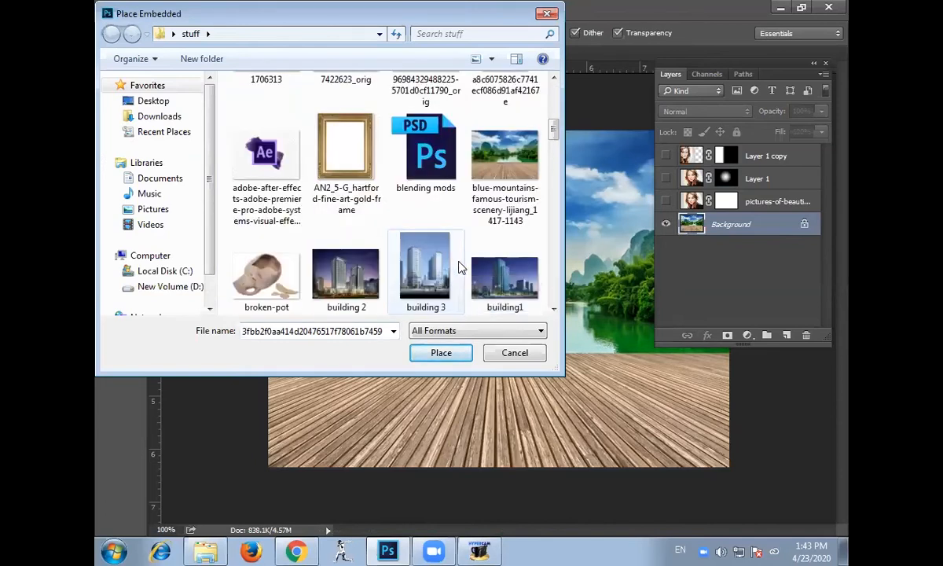
scroll(460, 268, down, 1)
scroll(461, 268, down, 4)
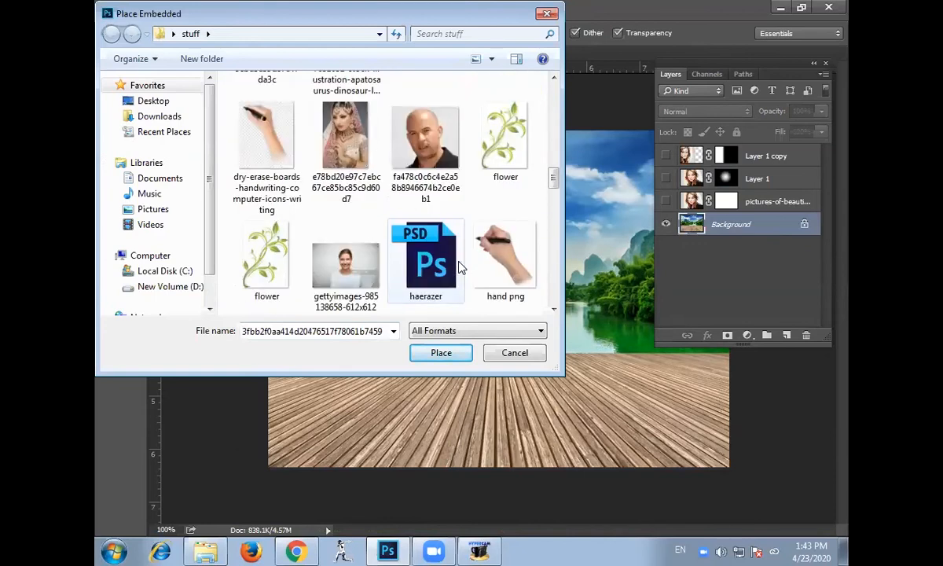
scroll(460, 268, down, 3)
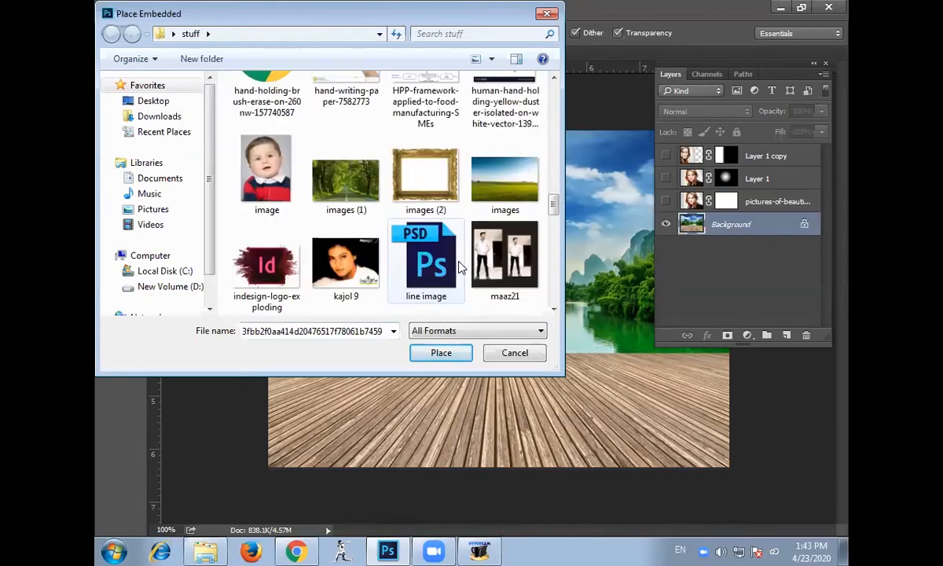
click(505, 184)
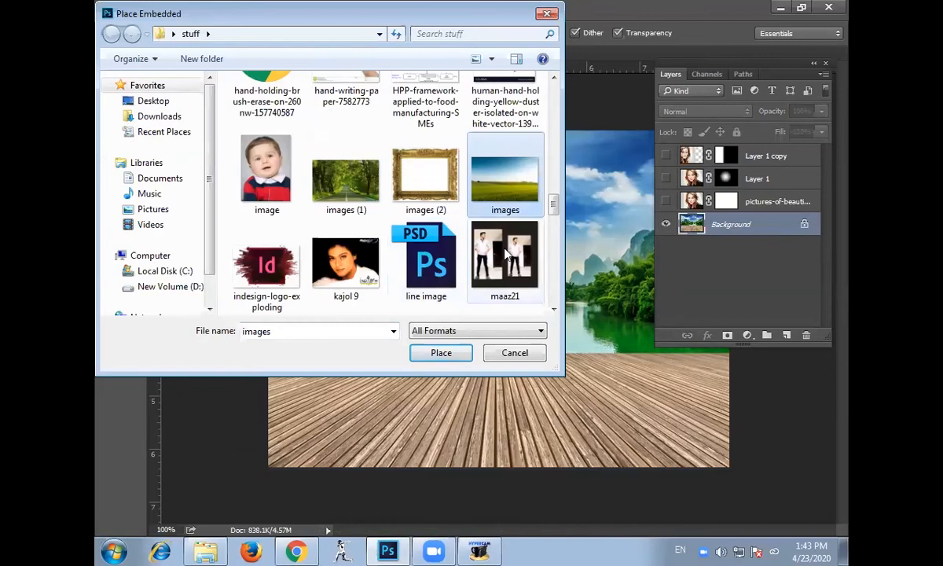
click(440, 353)
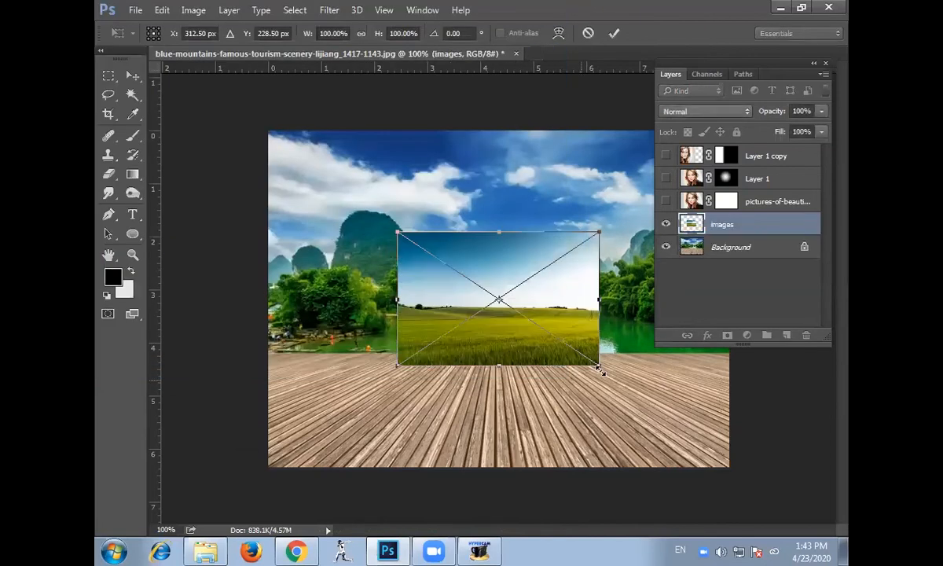
Enlarge the placed field image until it covers the whole canvas, and rasterize its layer
drag(602, 370, 751, 495)
key(Return)
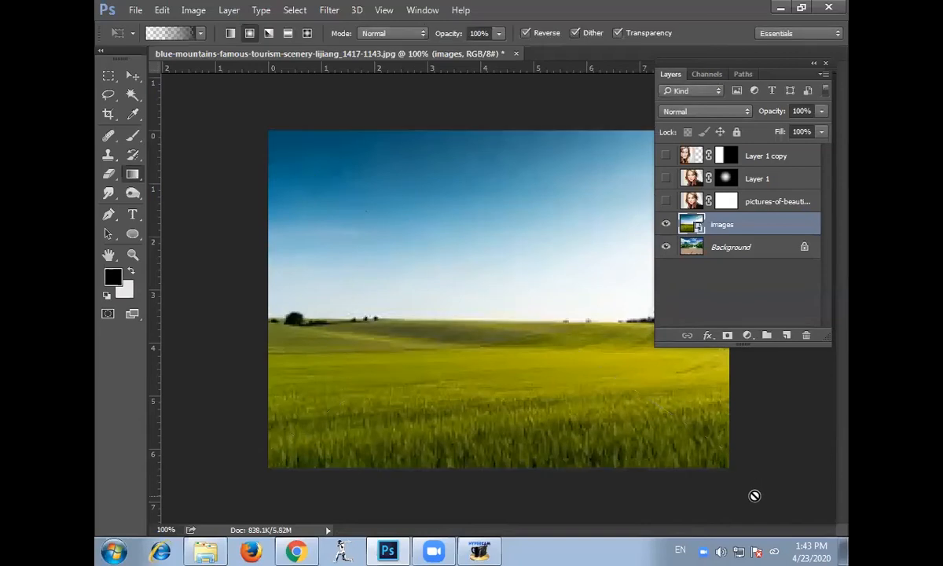
right_click(783, 224)
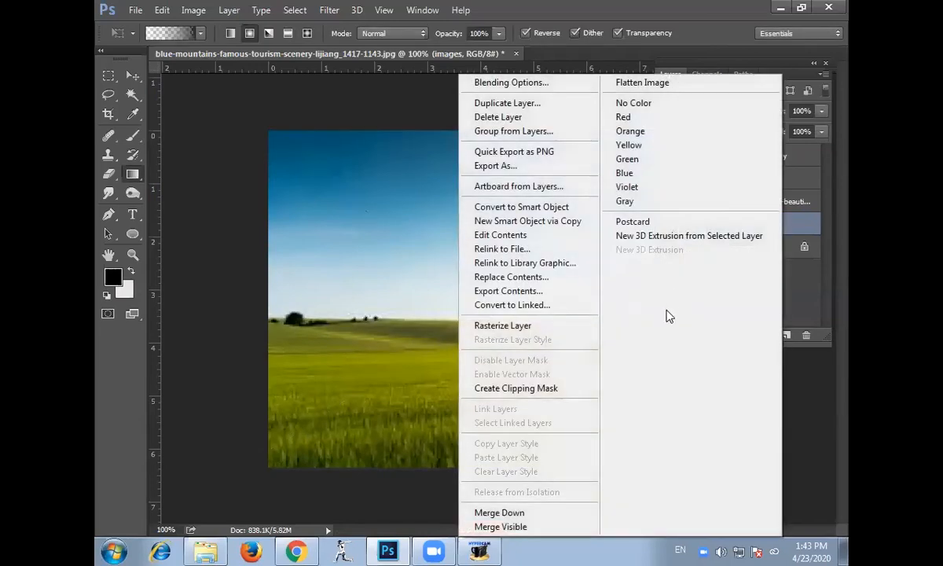
click(541, 328)
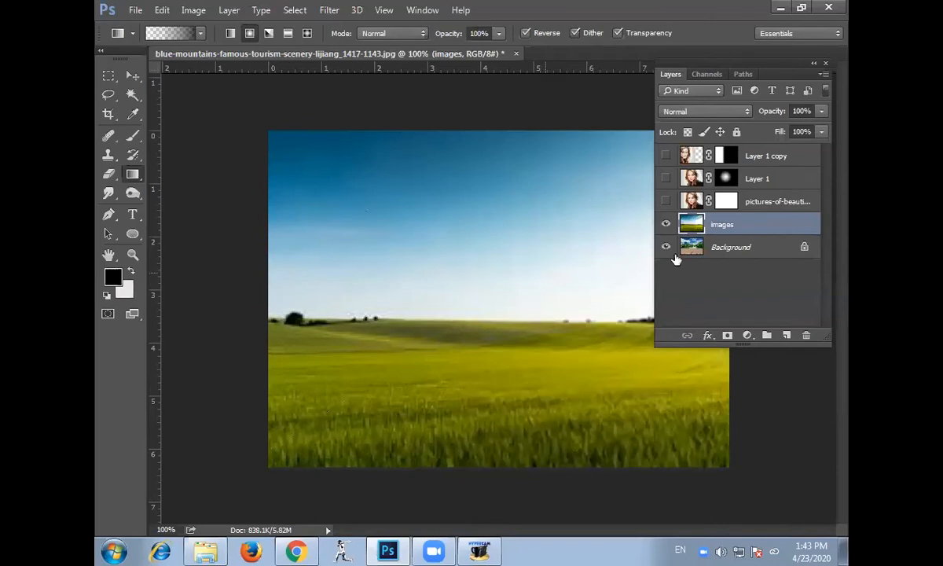
Compare the field image with the background, add a white mask to the images layer, and set the Gradient tool to linear with Reverse off
click(666, 225)
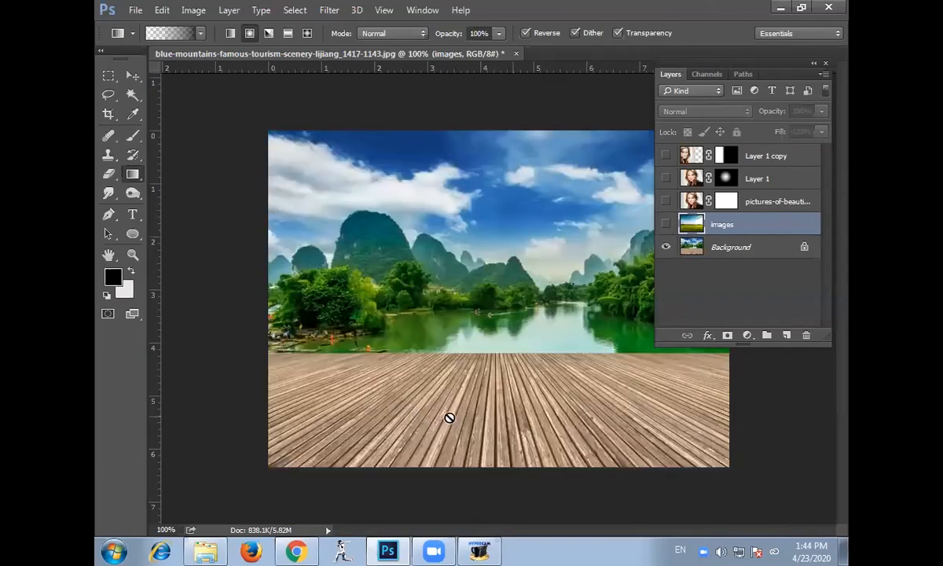
click(665, 225)
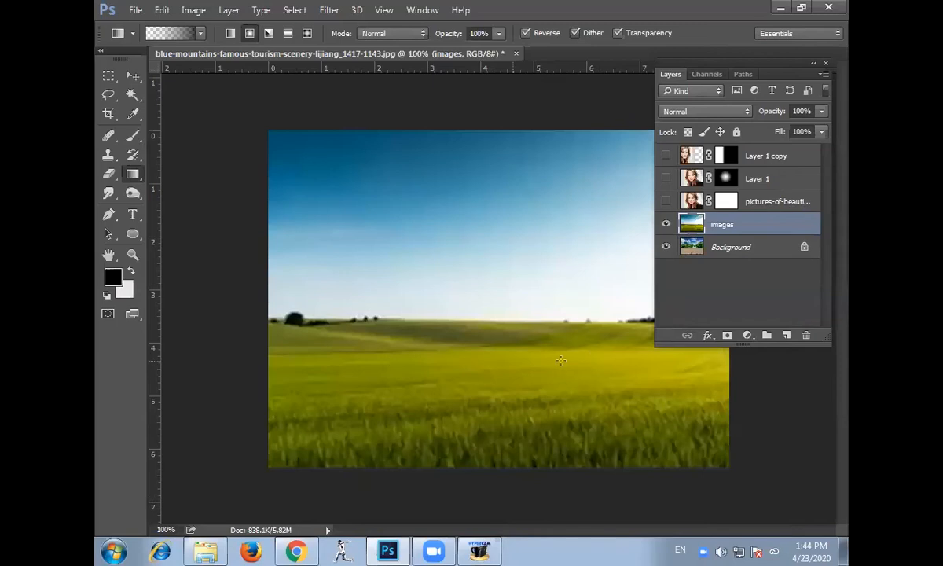
click(727, 341)
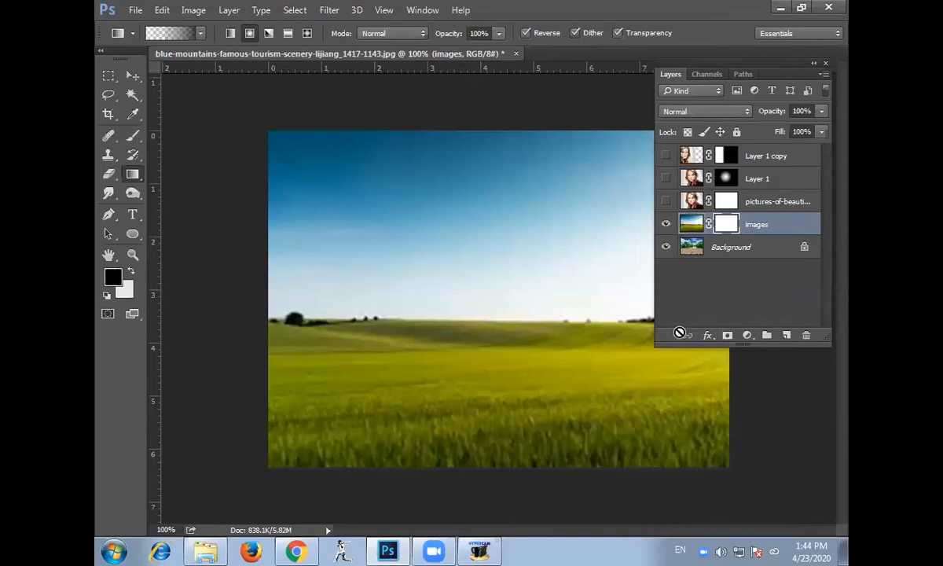
click(525, 33)
click(230, 33)
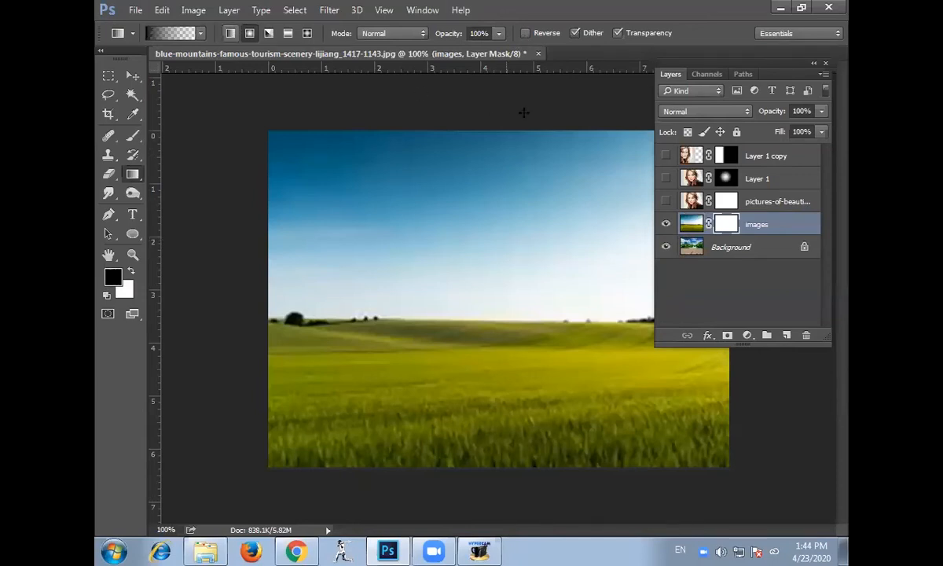
Try a full-height linear gradient on the images layer's mask, undo it, and draw a short downward one across the field's horizon
drag(506, 130, 524, 468)
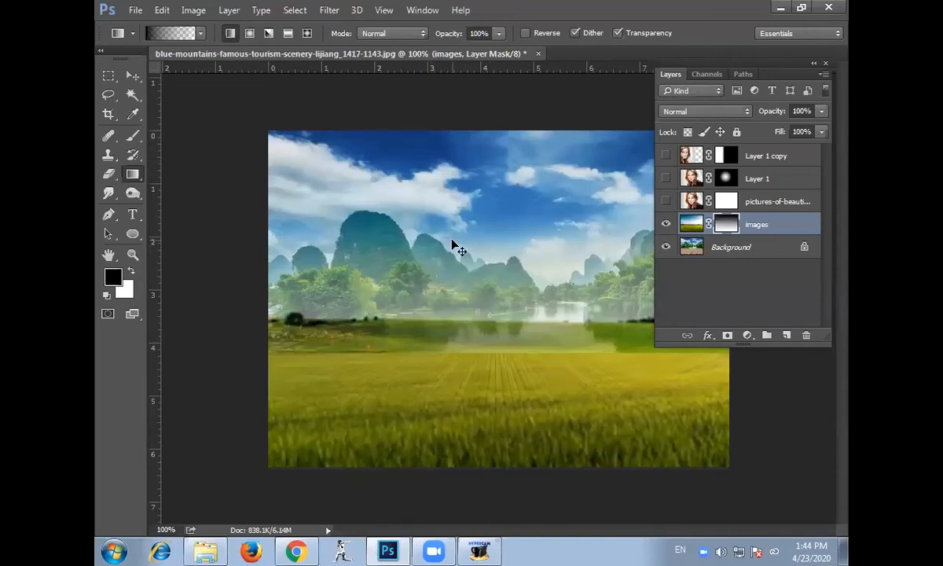
key(ctrl+z)
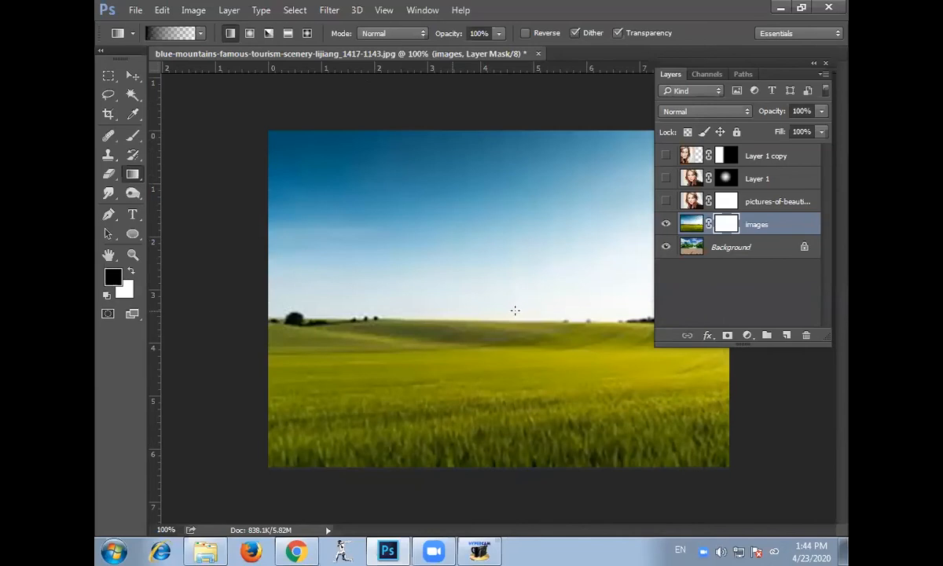
drag(515, 310, 513, 337)
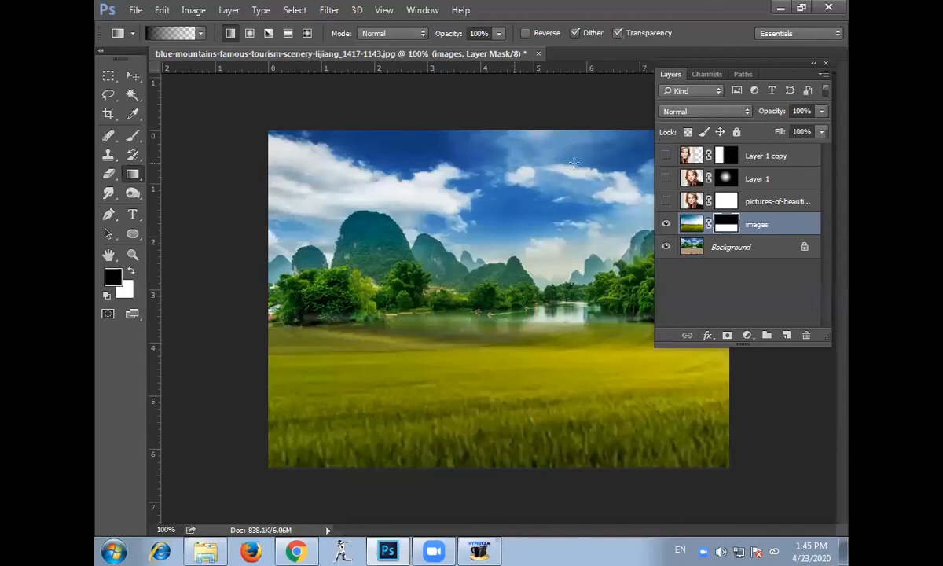
Show Layer 1 and move the masked portrait right and slightly up, over the right half of the landscape
click(664, 179)
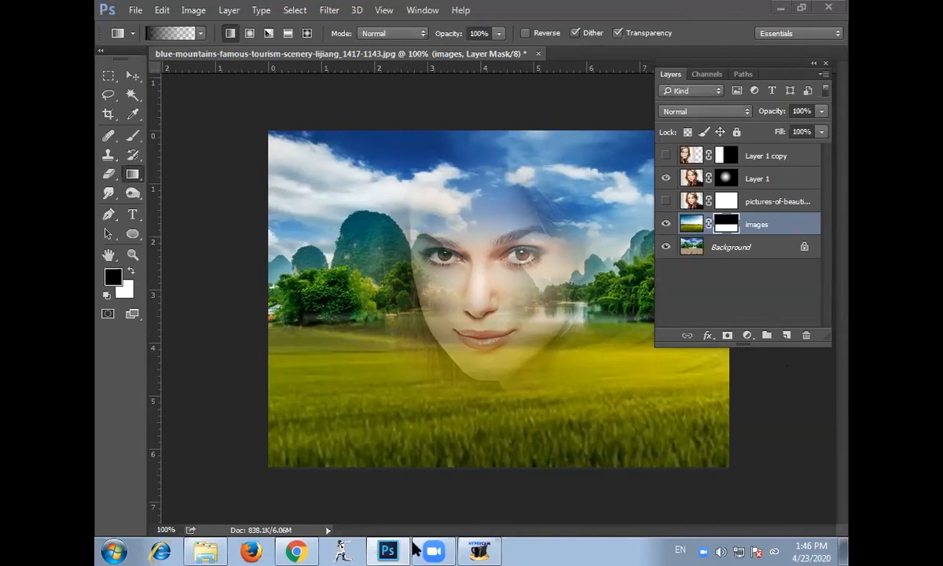
click(759, 180)
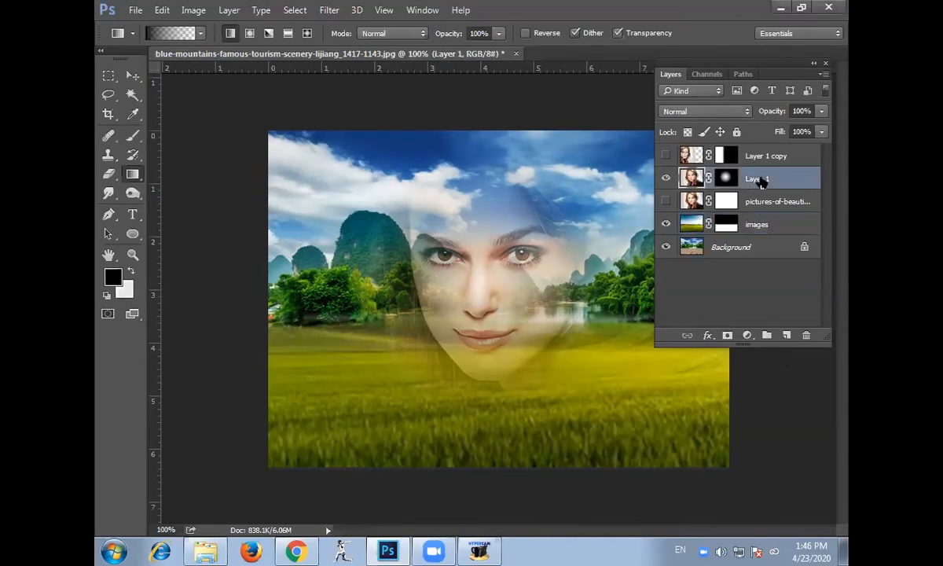
click(131, 82)
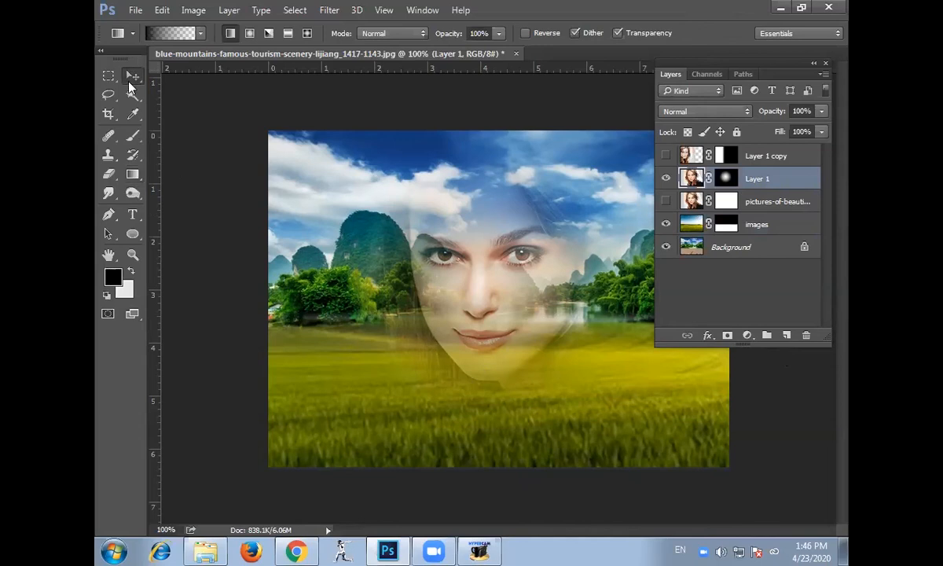
drag(510, 336, 603, 329)
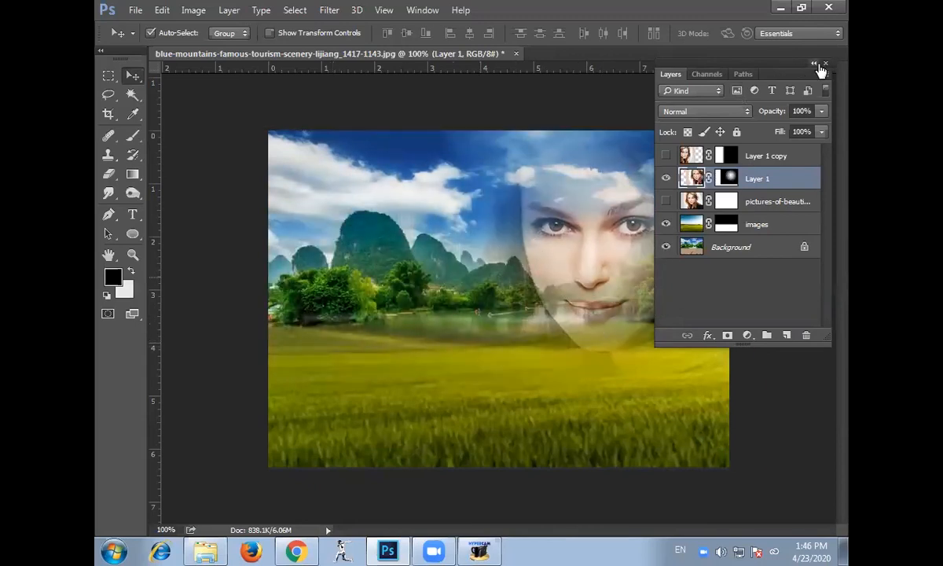
click(815, 63)
drag(592, 240, 609, 242)
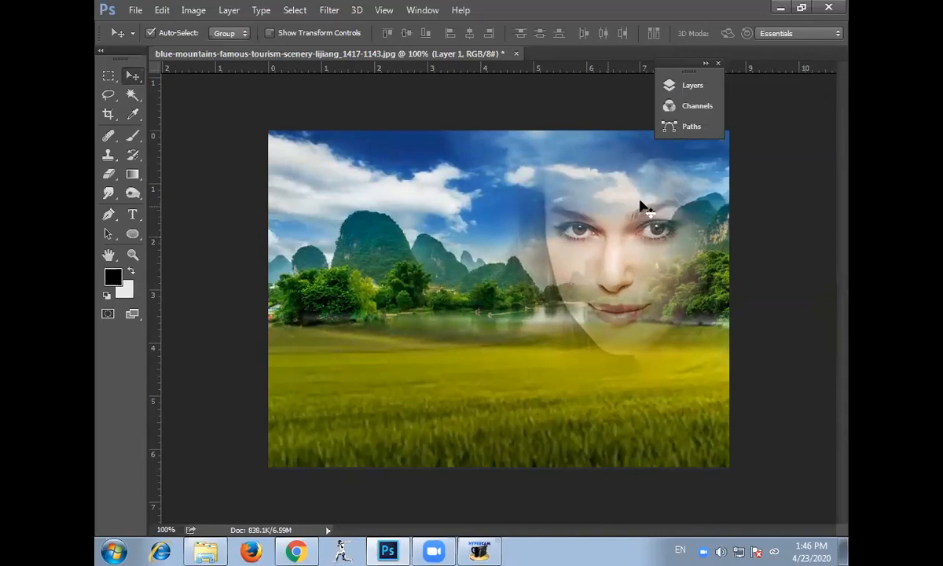
Move the expanded Layers panel clear of the portrait and set Layer 1's blend mode to Luminosity
click(685, 84)
drag(596, 79, 760, 57)
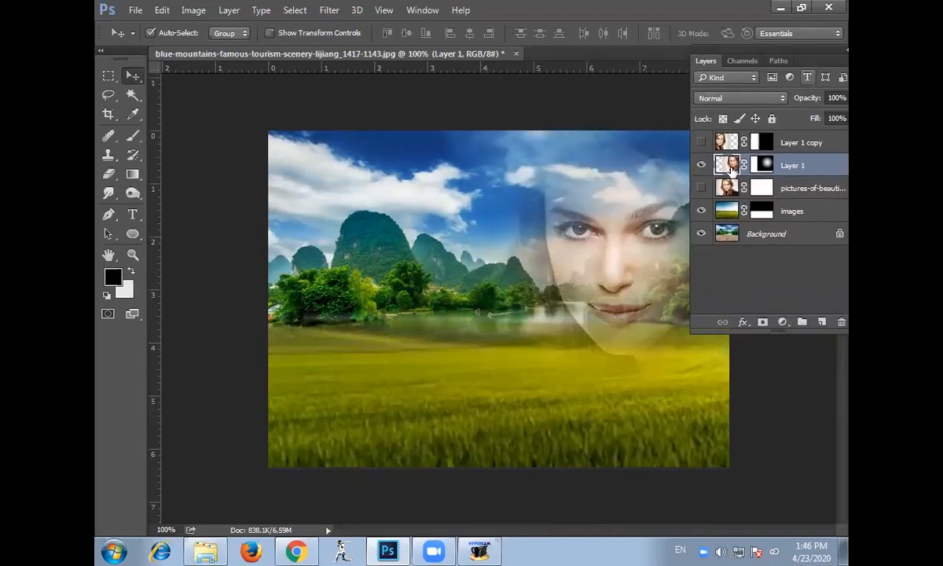
click(738, 98)
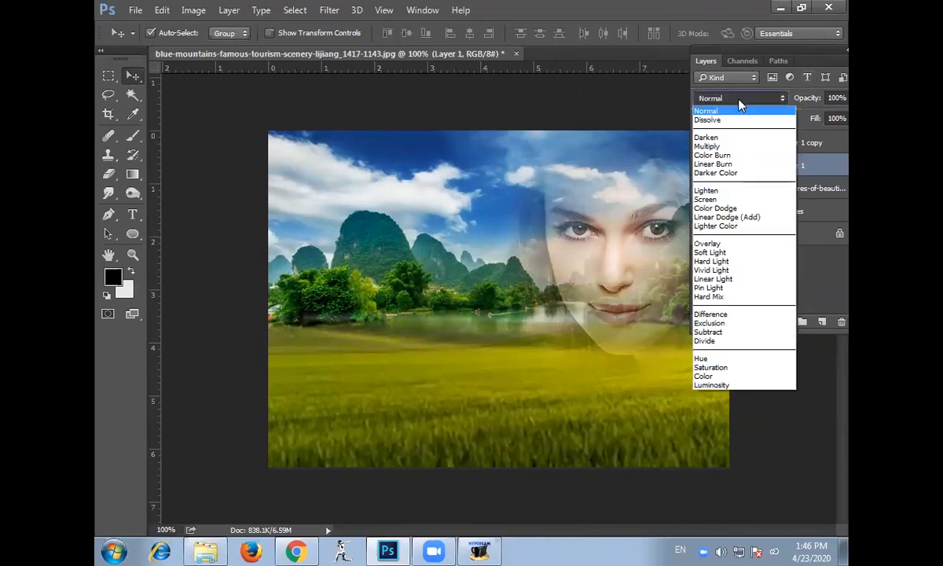
click(721, 384)
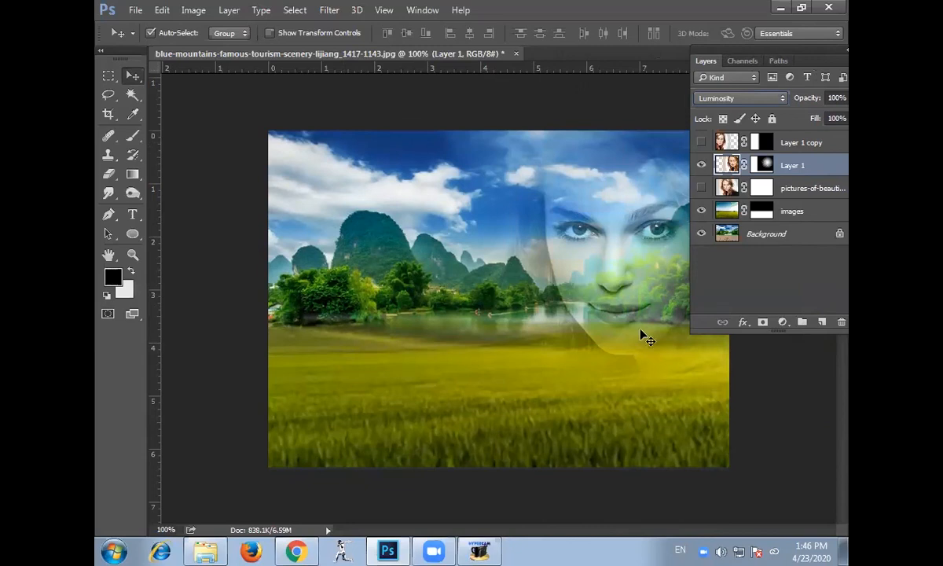
Scale Layer 1 to about 77% and move the face left into the sky above the mountains, undoing the last small shift
key(ctrl+t)
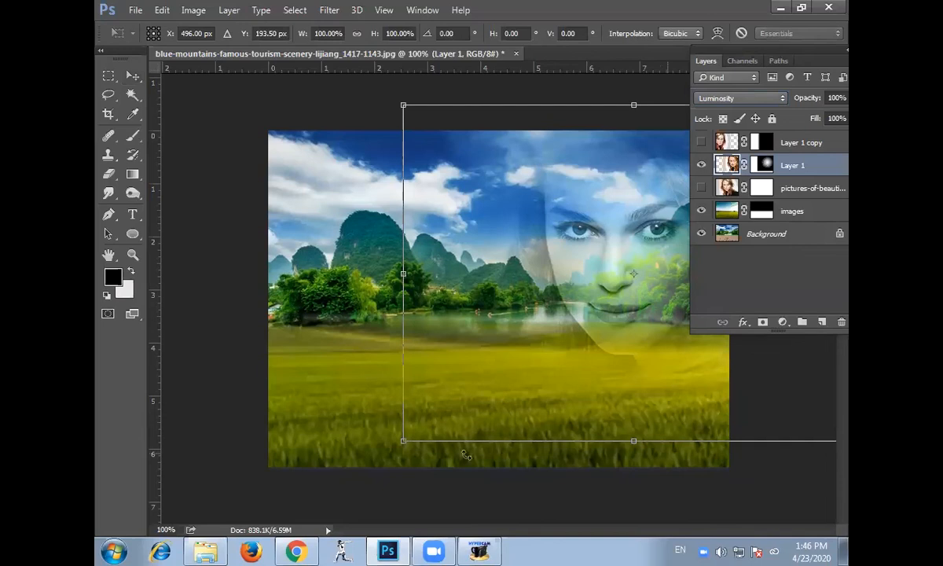
drag(403, 441, 509, 363)
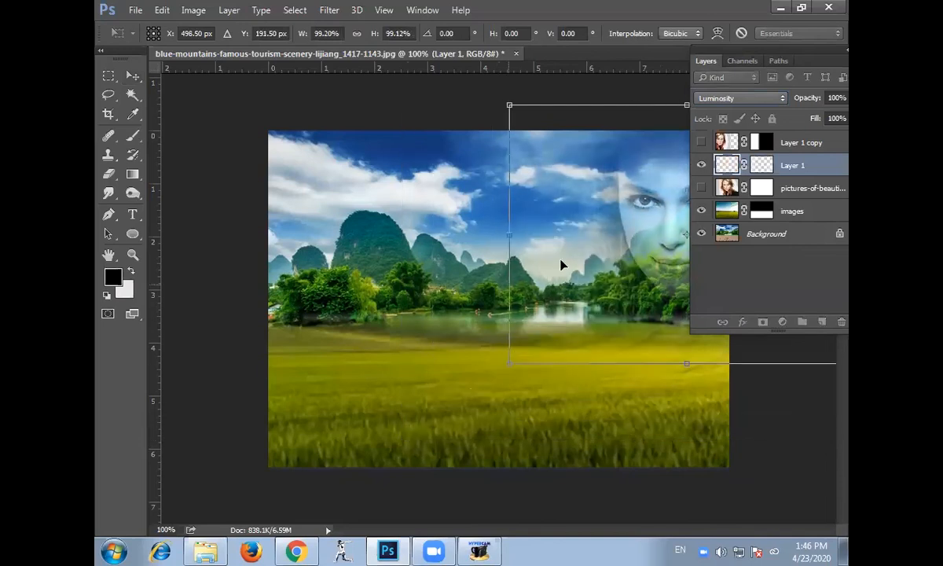
drag(661, 168, 534, 161)
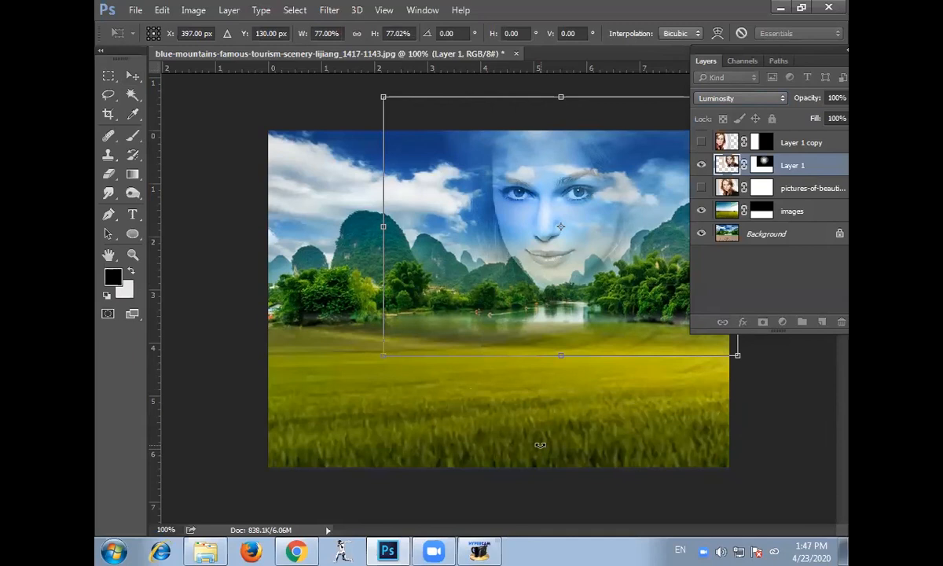
drag(606, 247, 618, 250)
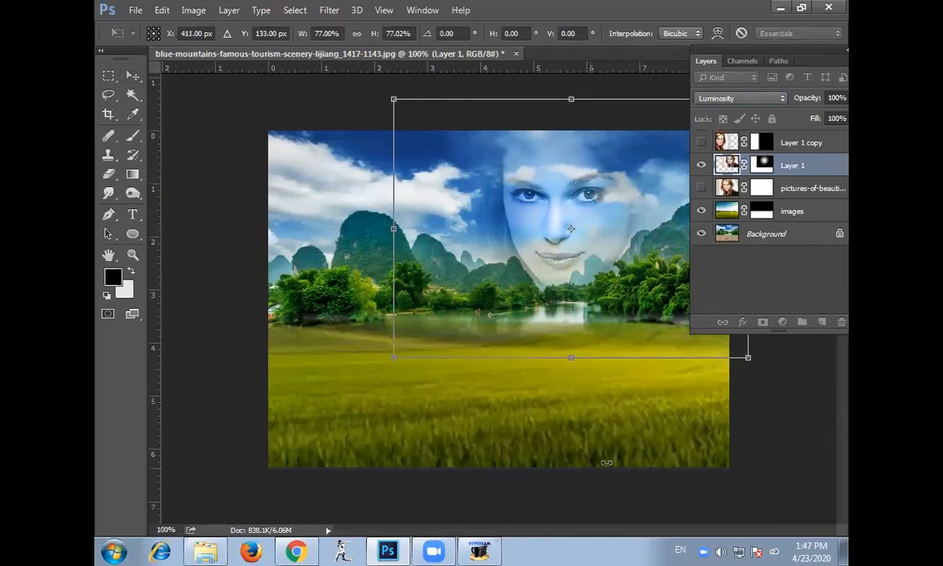
key(ctrl+z)
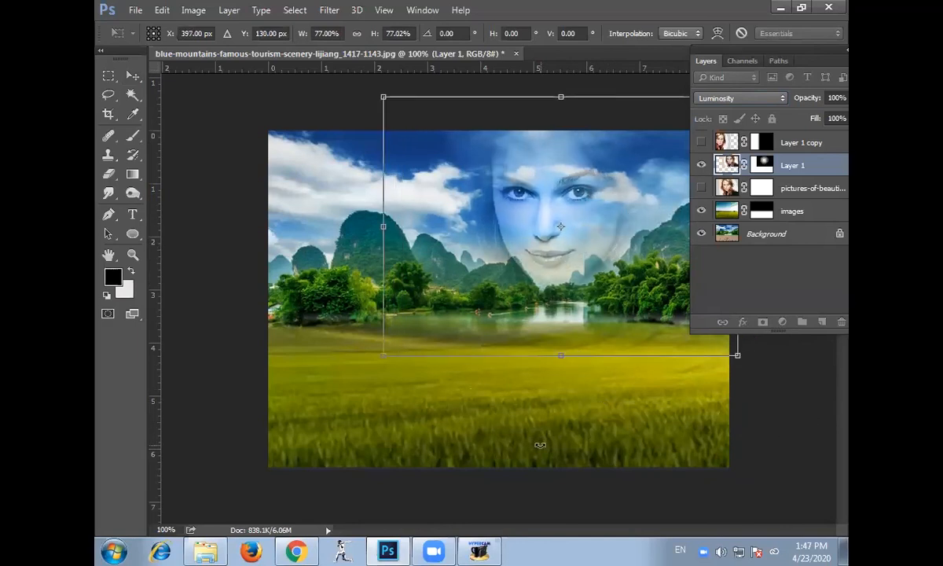